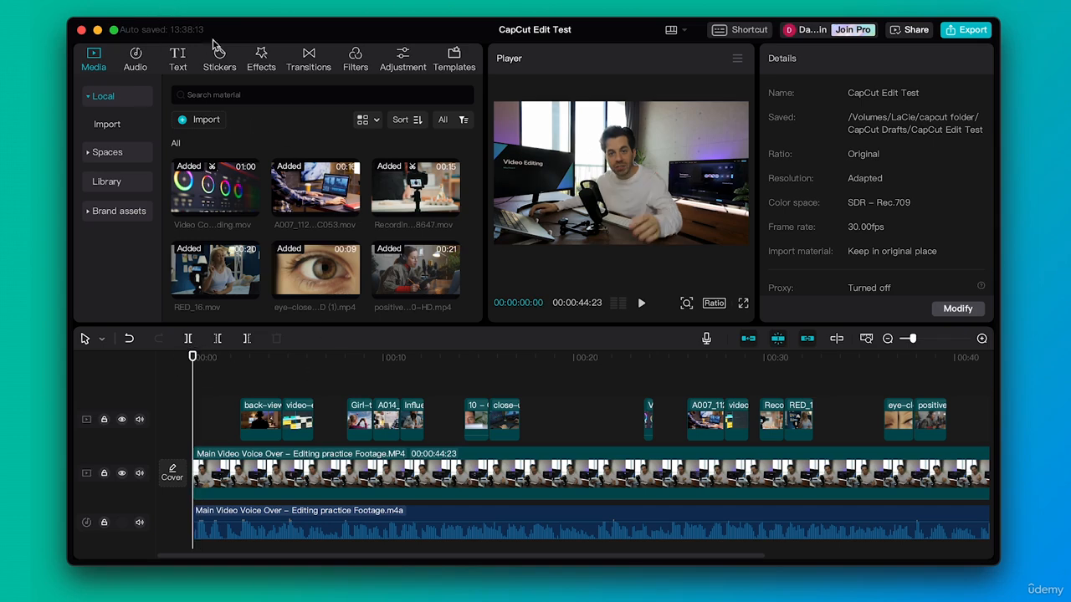
- Browse the Trending and Effect text styles and preview the gold metallic ART effect on the video
left_click(179, 60)
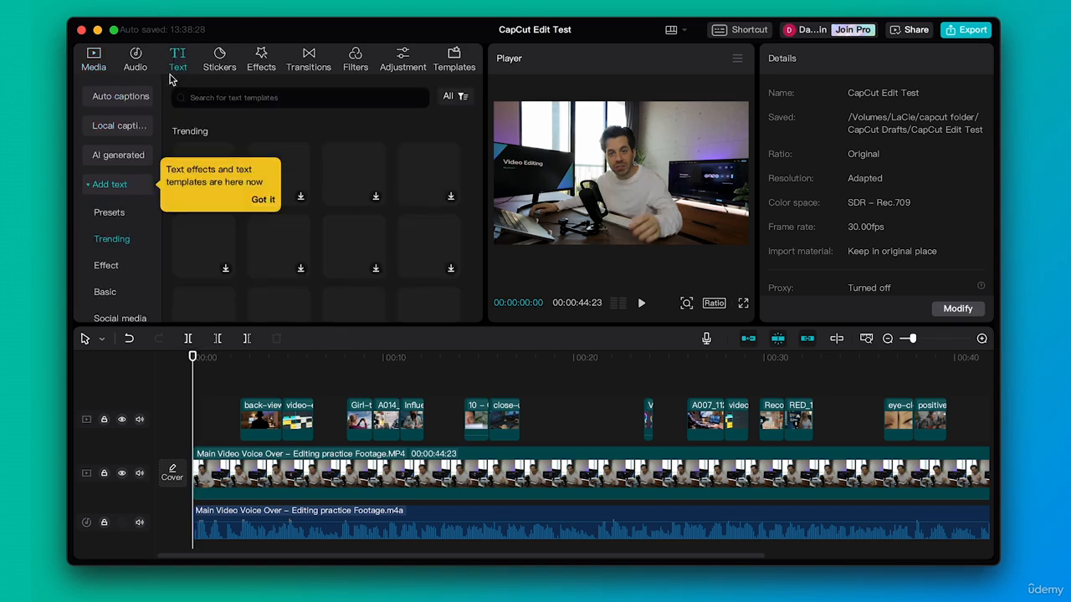
left_click(267, 204)
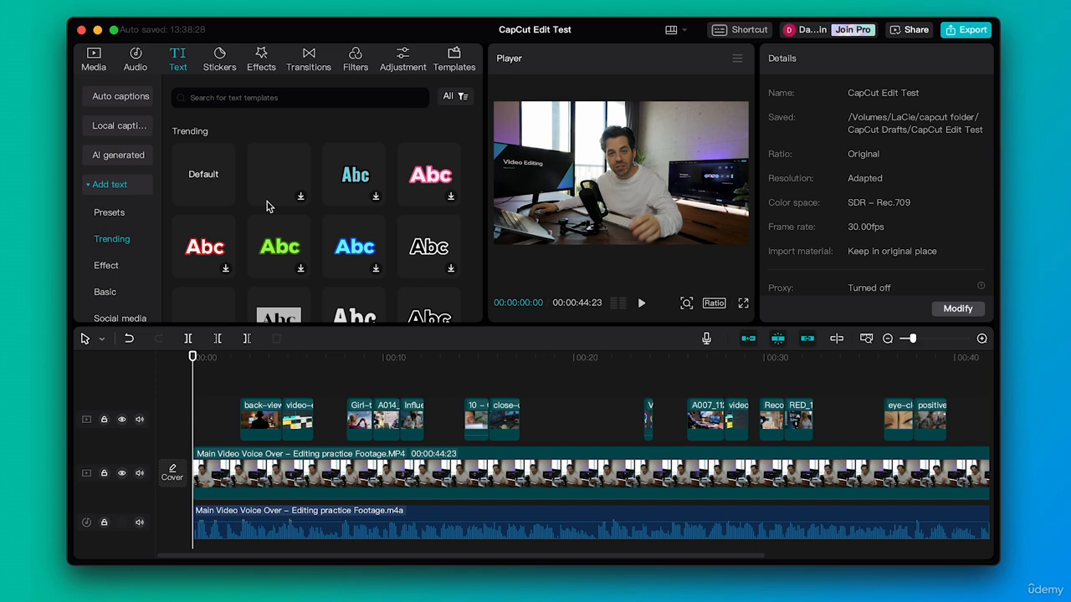
scroll(202, 184, "down", 3)
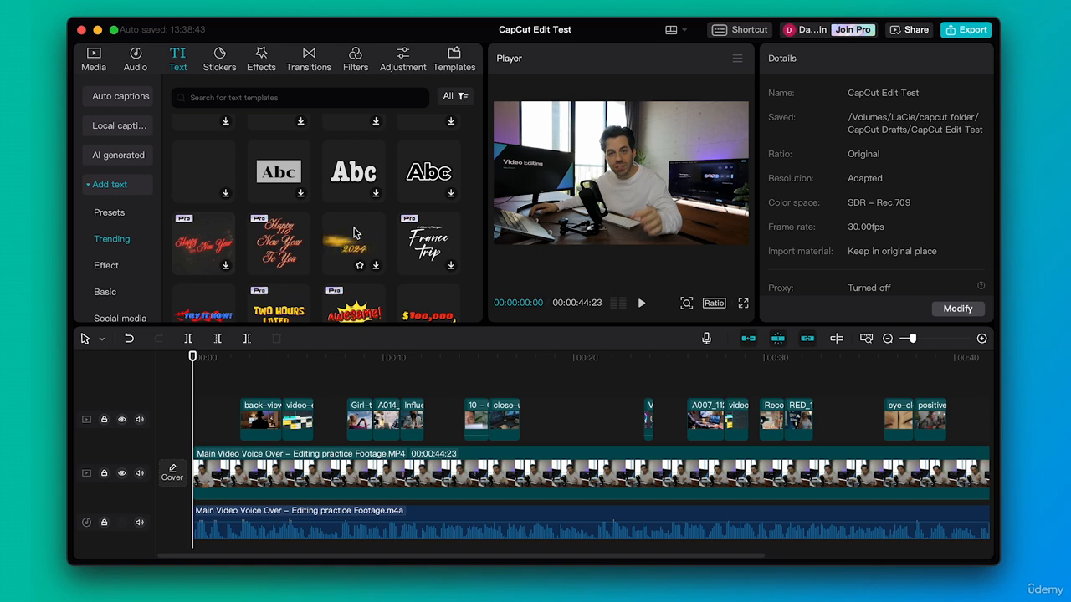
scroll(356, 234, "down", 2)
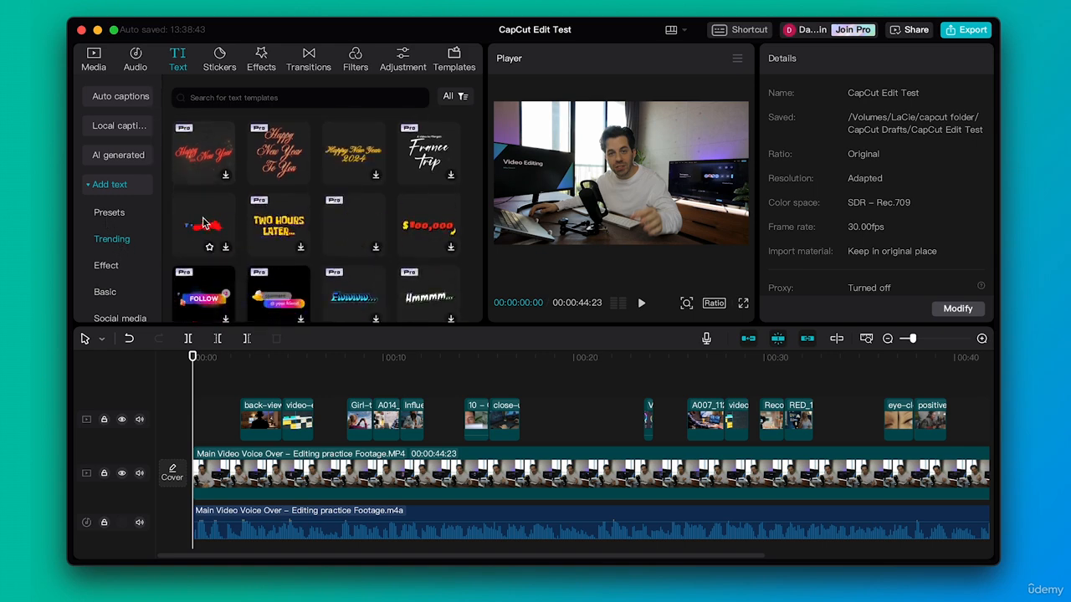
left_click(122, 268)
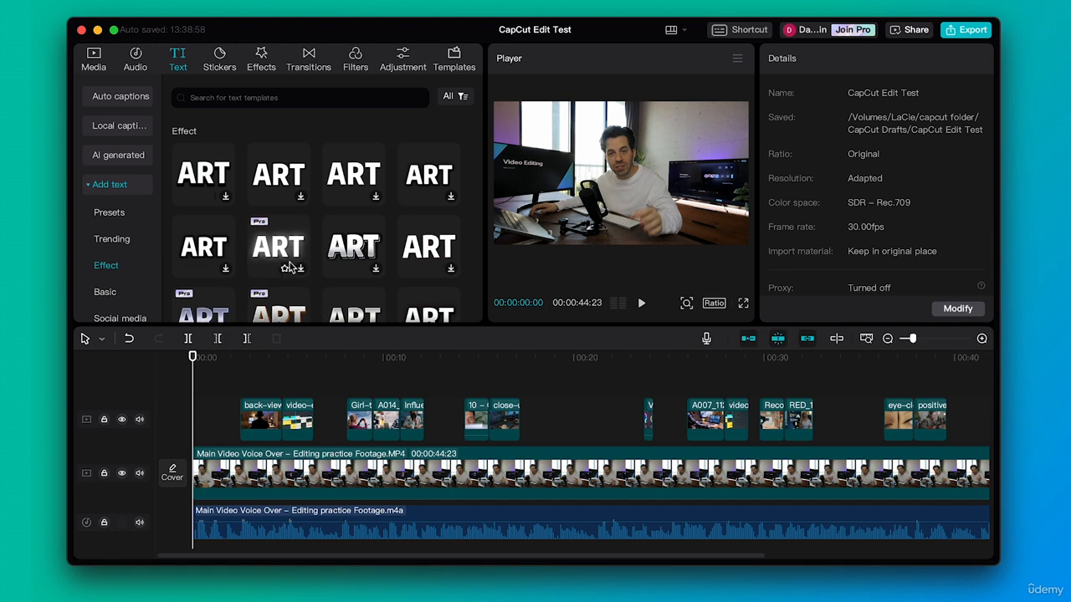
scroll(280, 230, "down", 3)
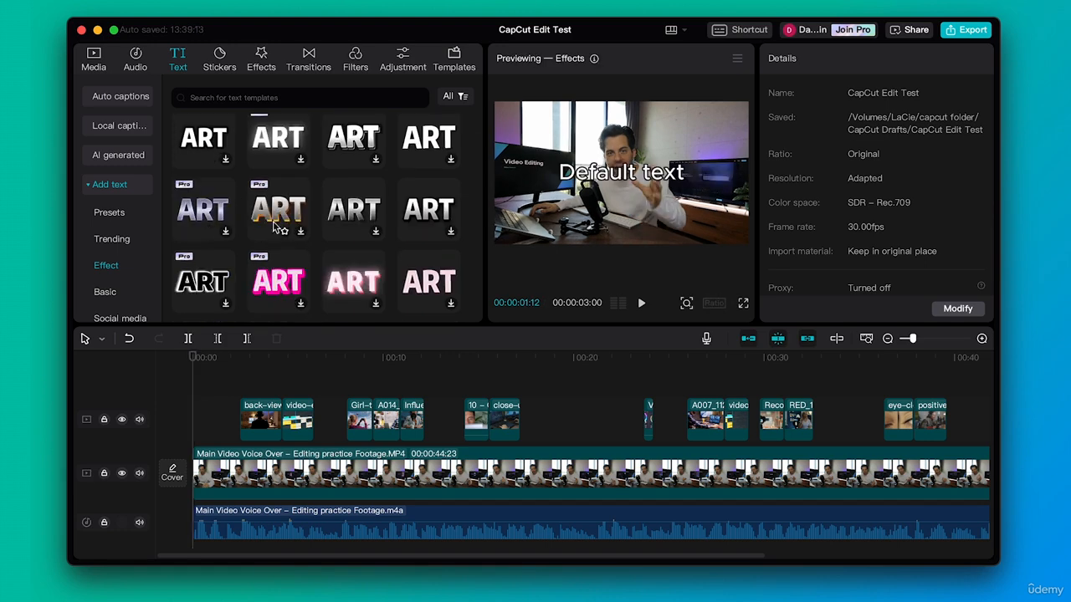
left_click(276, 210)
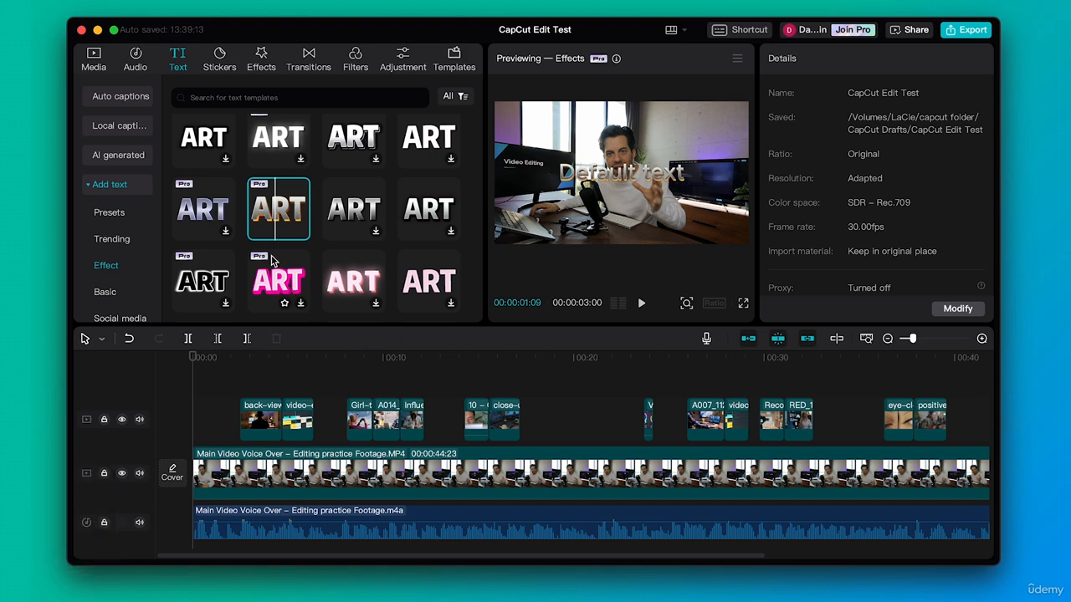
- Preview the saved text presets brand_text_2 and brand_text_1 on the video
left_click(109, 213)
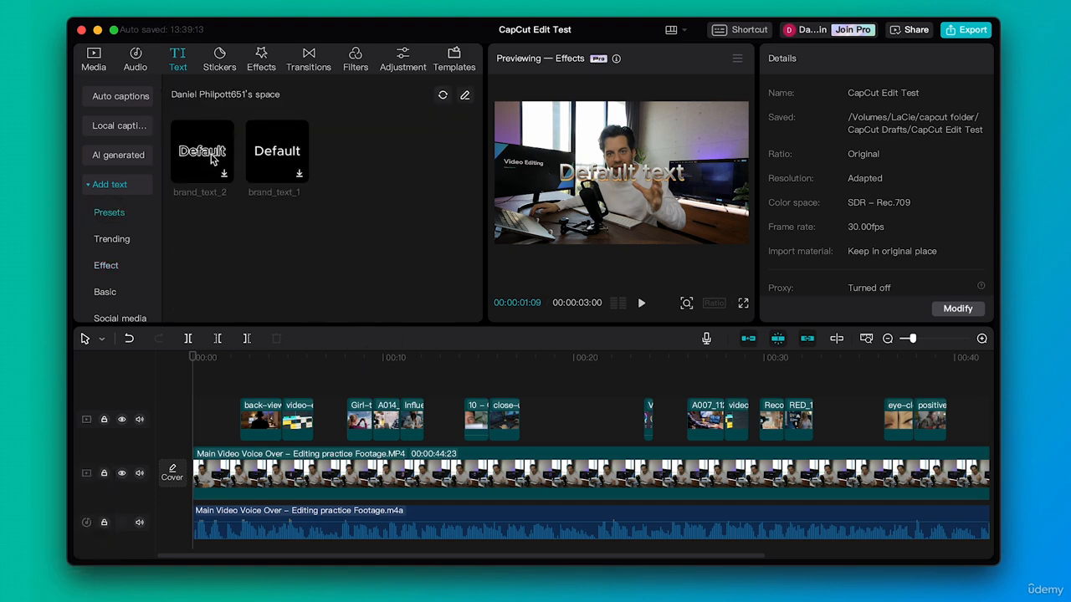
left_click(211, 159)
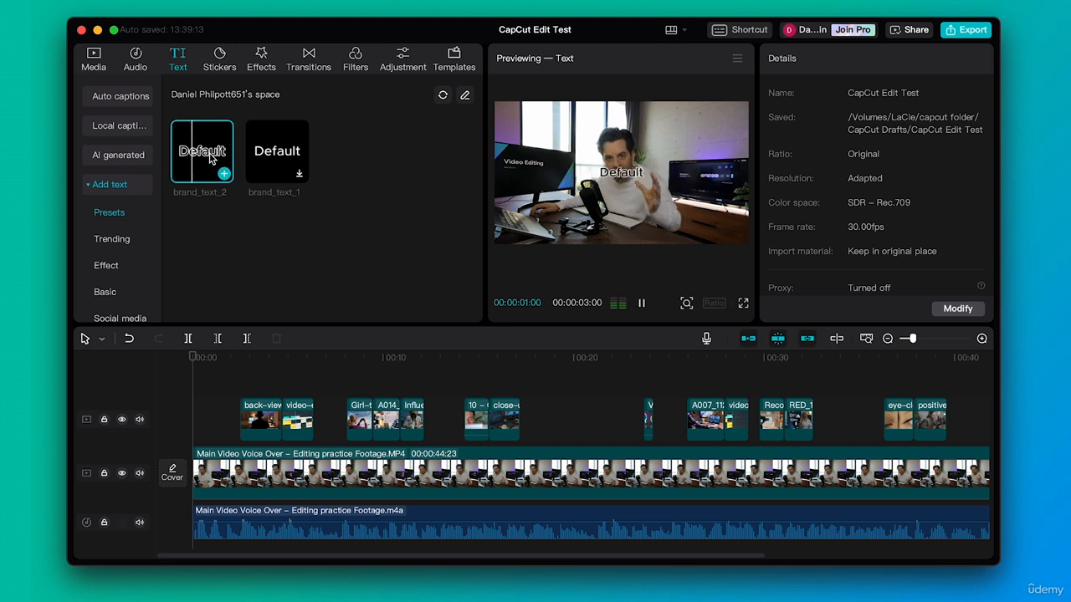
left_click(277, 155)
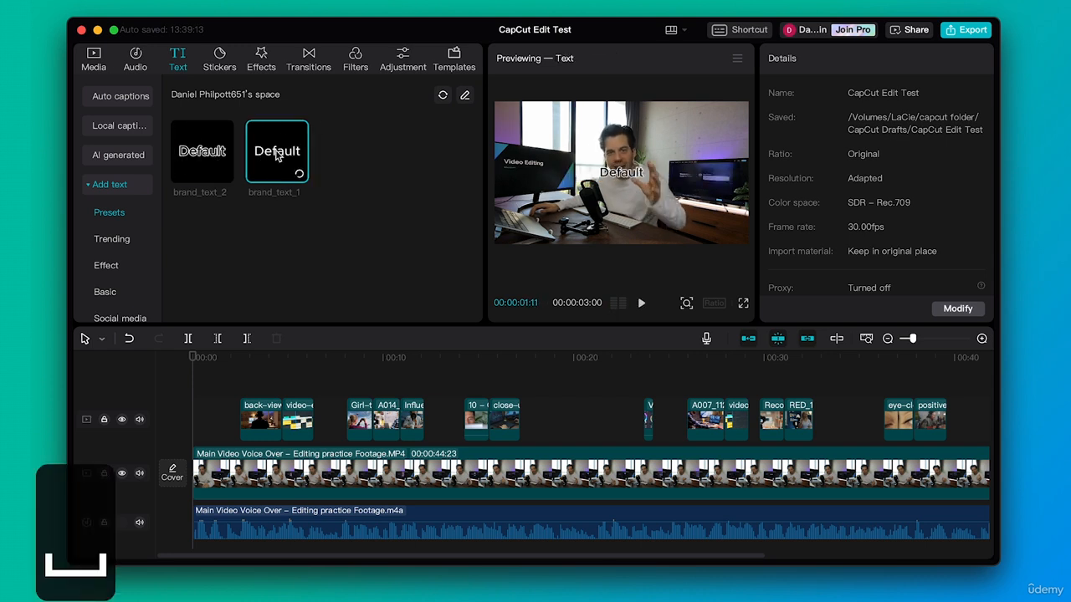
key("space")
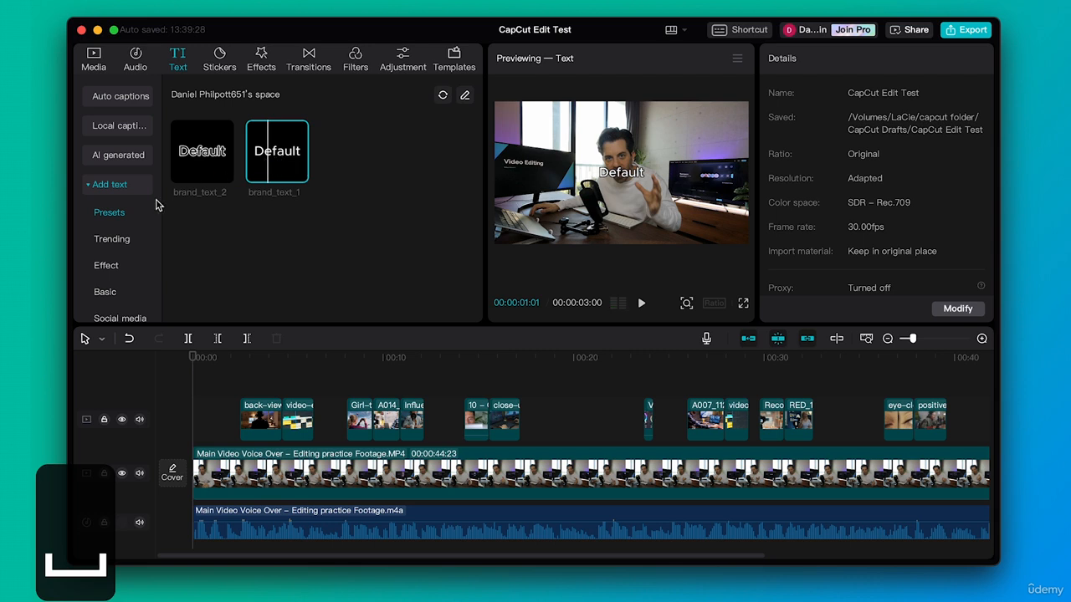
- Preview the yellow Abc style from the Basic text templates and look through the rest of that category
left_click(107, 294)
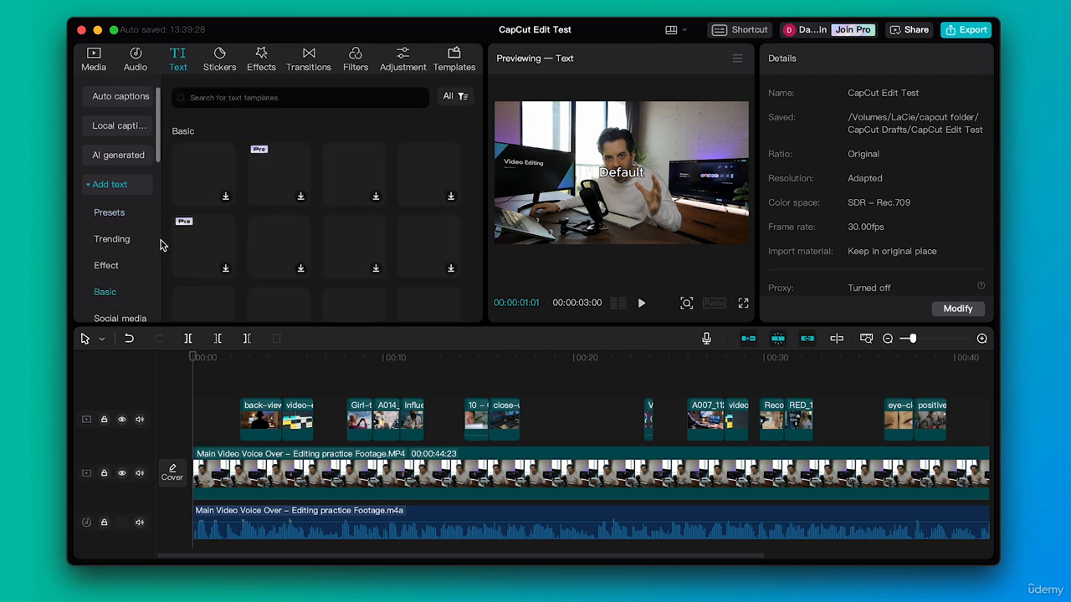
scroll(261, 240, "down", 2)
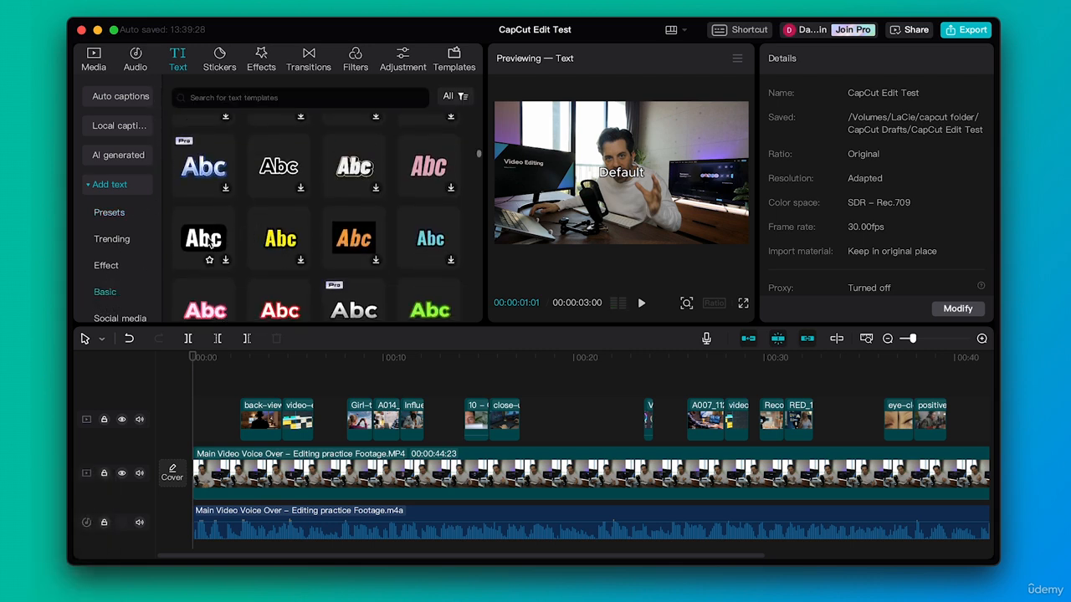
left_click(275, 240)
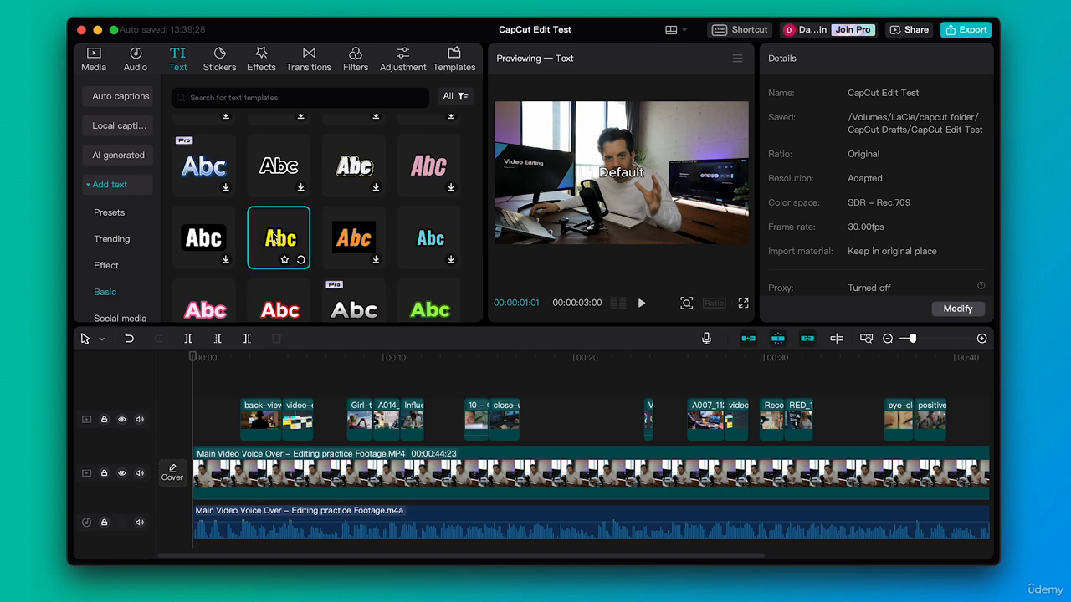
scroll(273, 239, "down", 1)
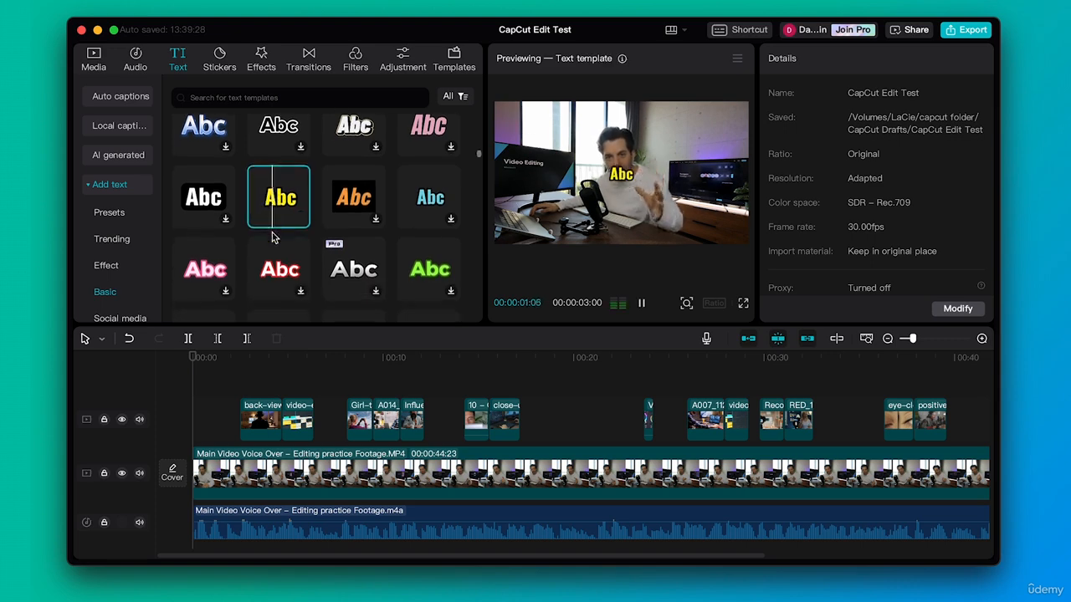
scroll(339, 249, "down", 5)
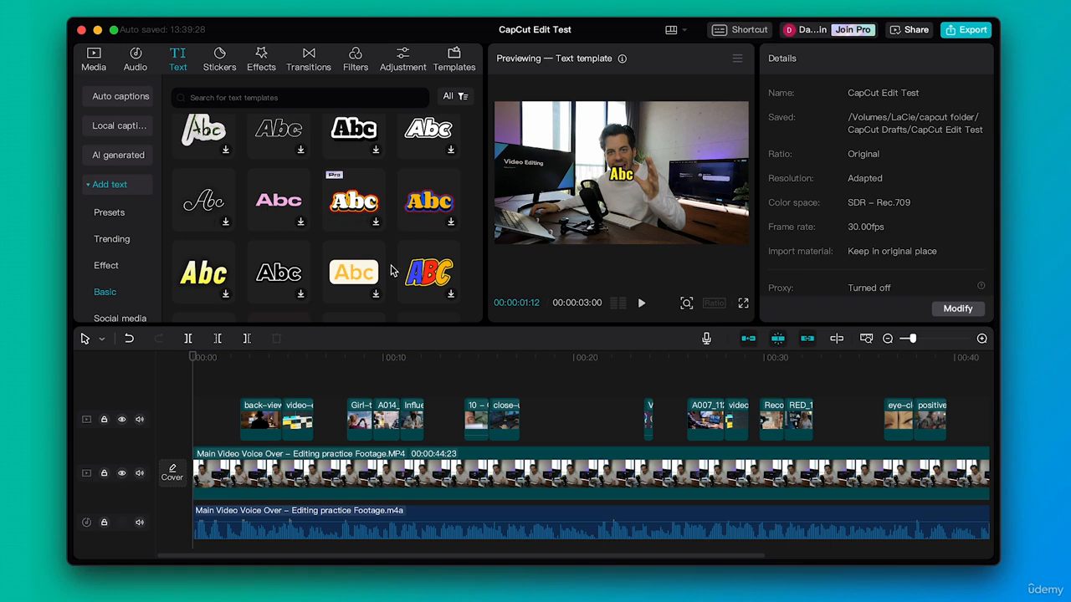
scroll(356, 303, "down", 2)
scroll(355, 300, "down", 1)
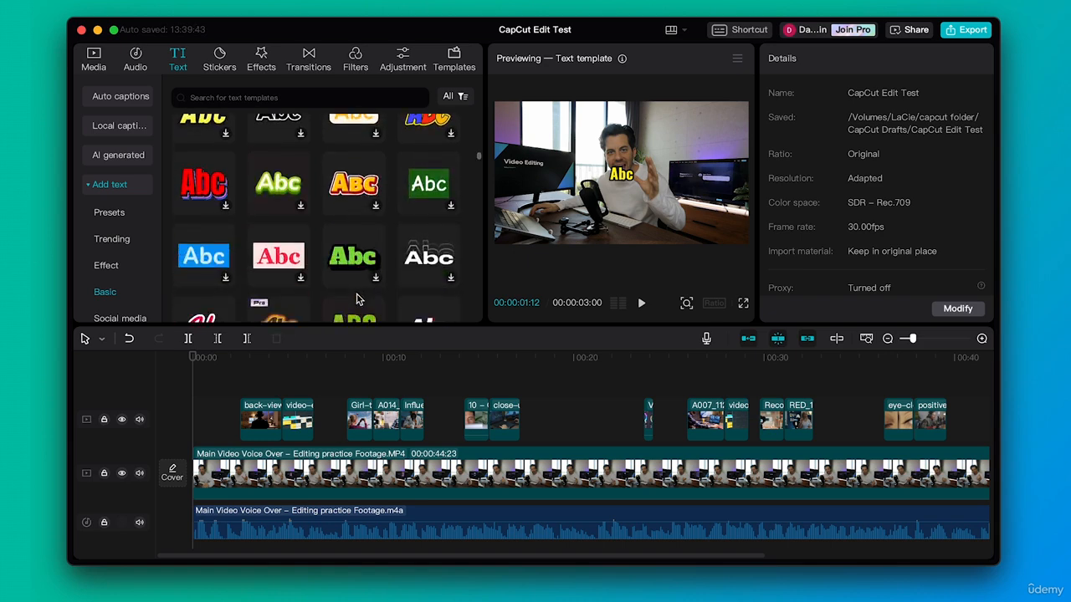
scroll(355, 299, "down", 1)
scroll(113, 264, "down", 2)
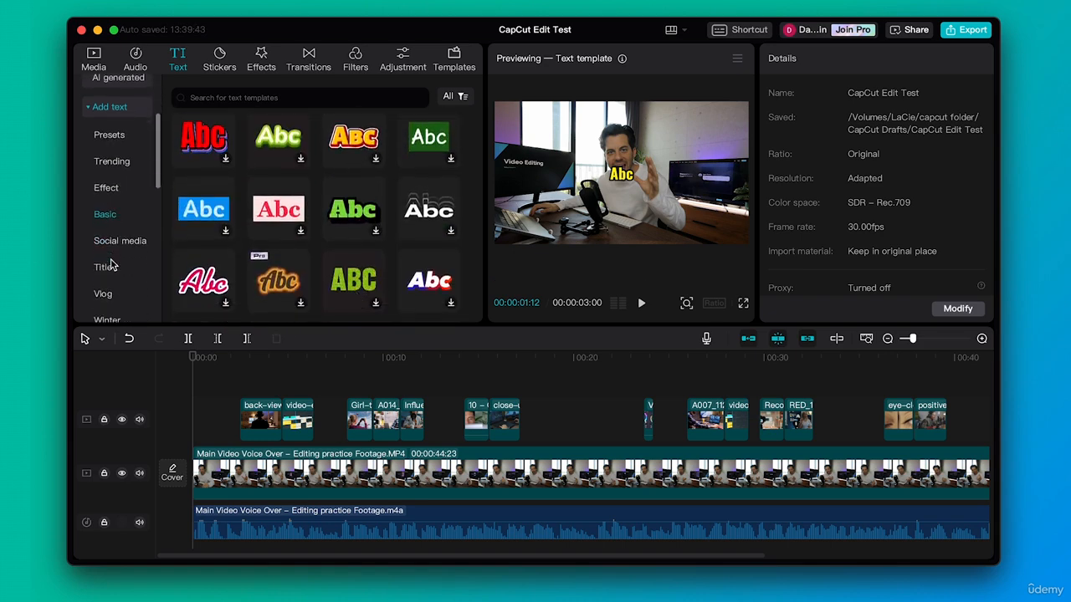
- Look through the Social media text templates for a red SUBSCRIBE button with a bell
left_click(116, 242)
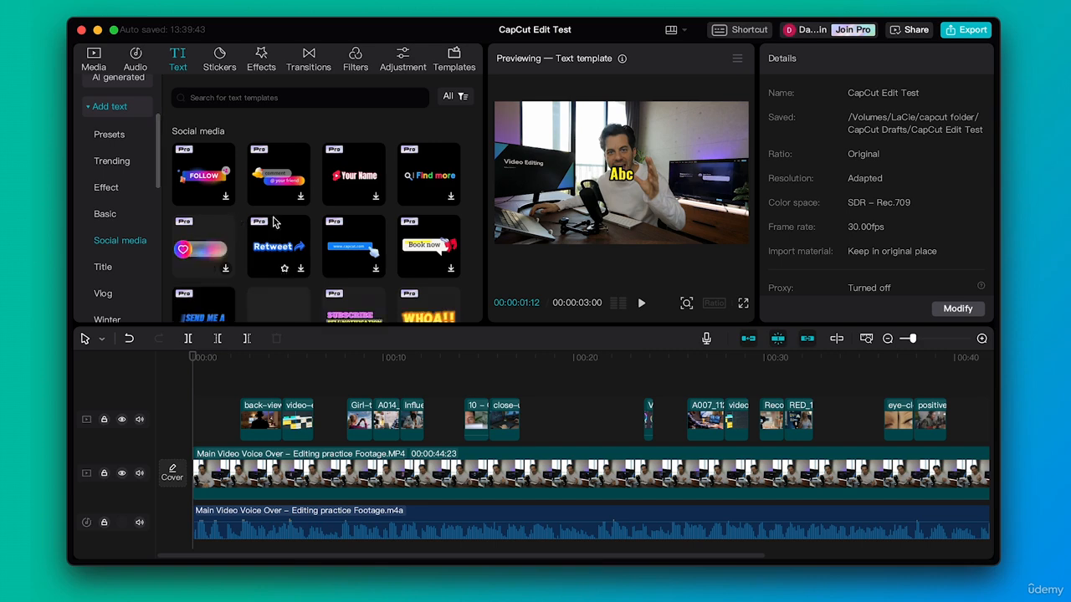
scroll(331, 219, "down", 3)
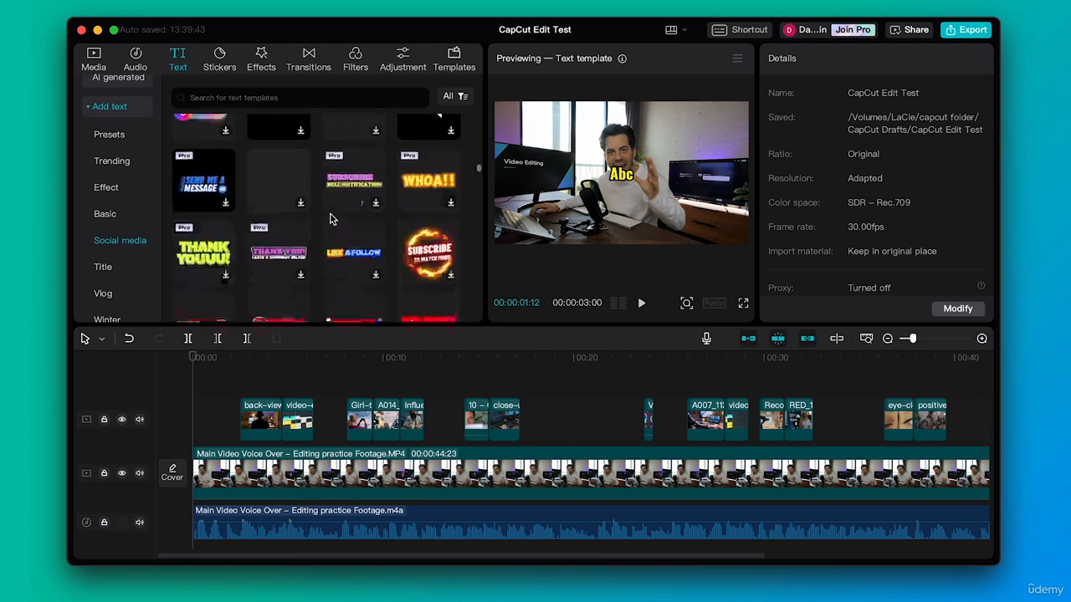
scroll(332, 220, "down", 1)
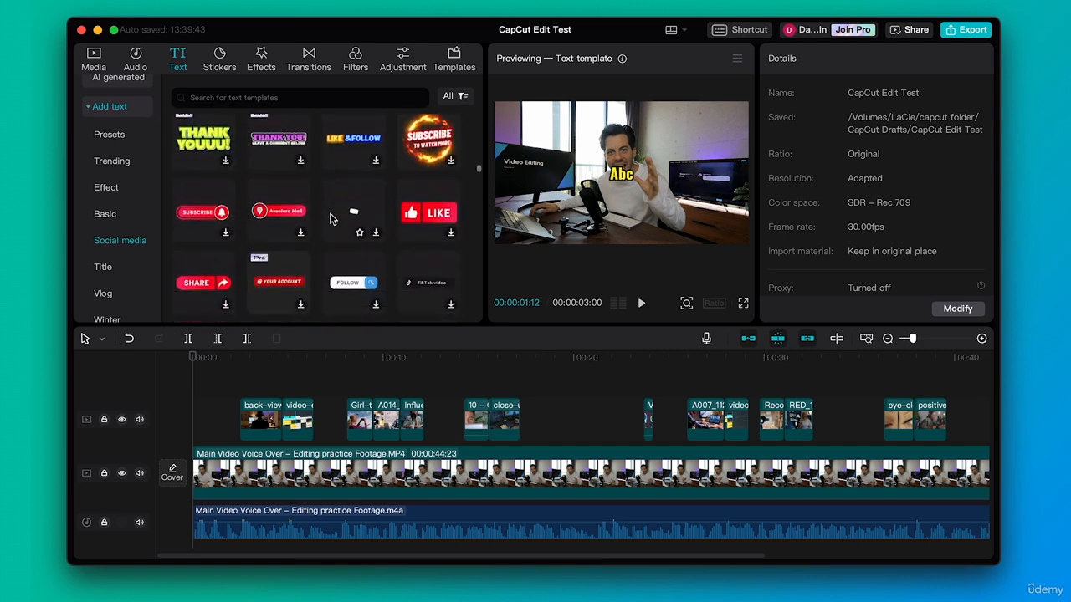
scroll(331, 220, "down", 1)
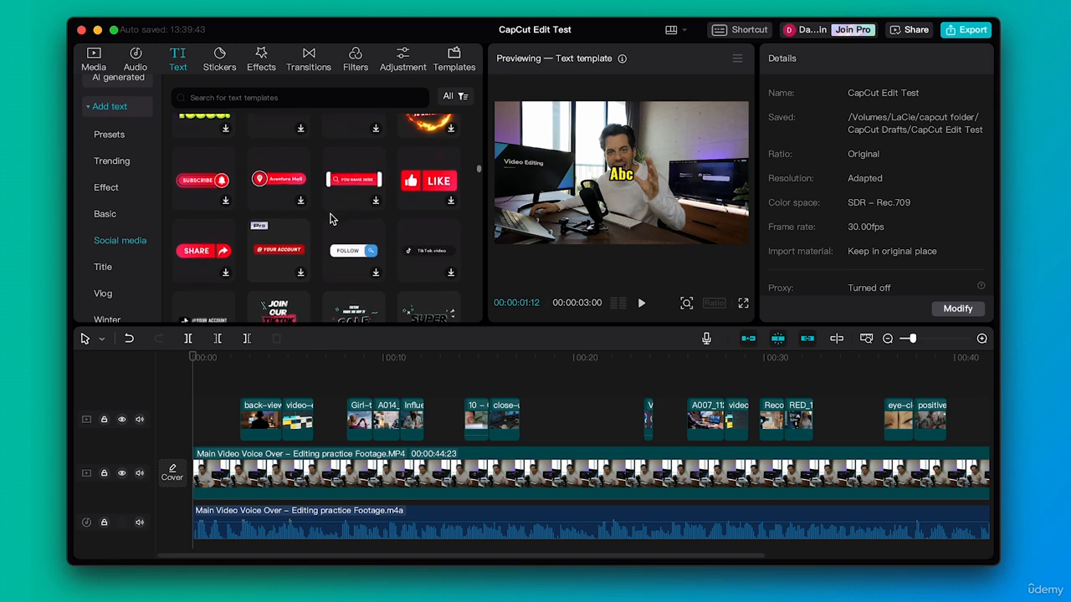
scroll(330, 216, "up", 1)
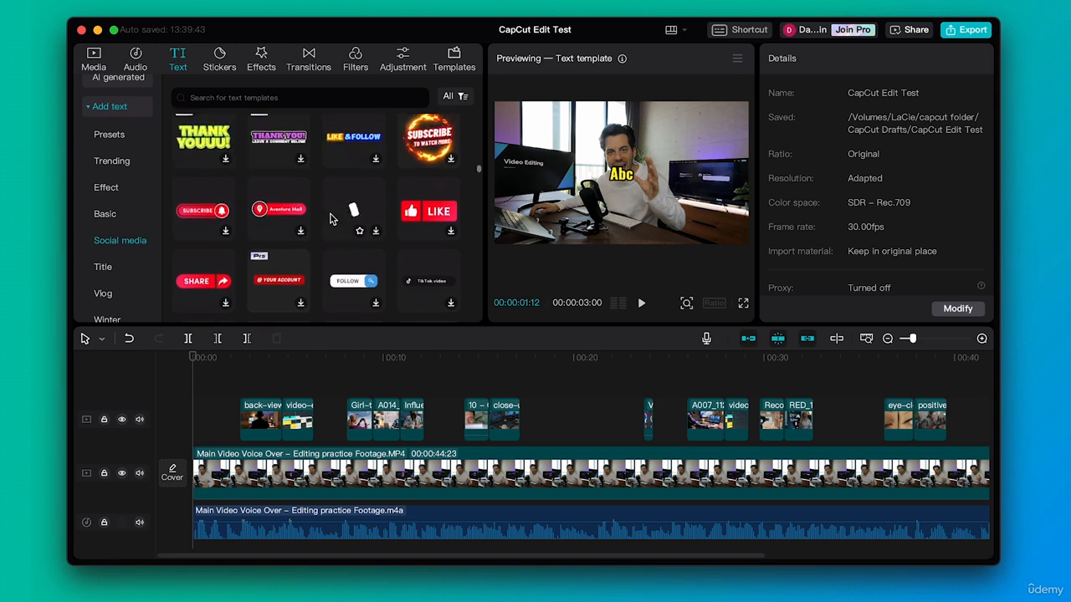
scroll(311, 222, "up", 2)
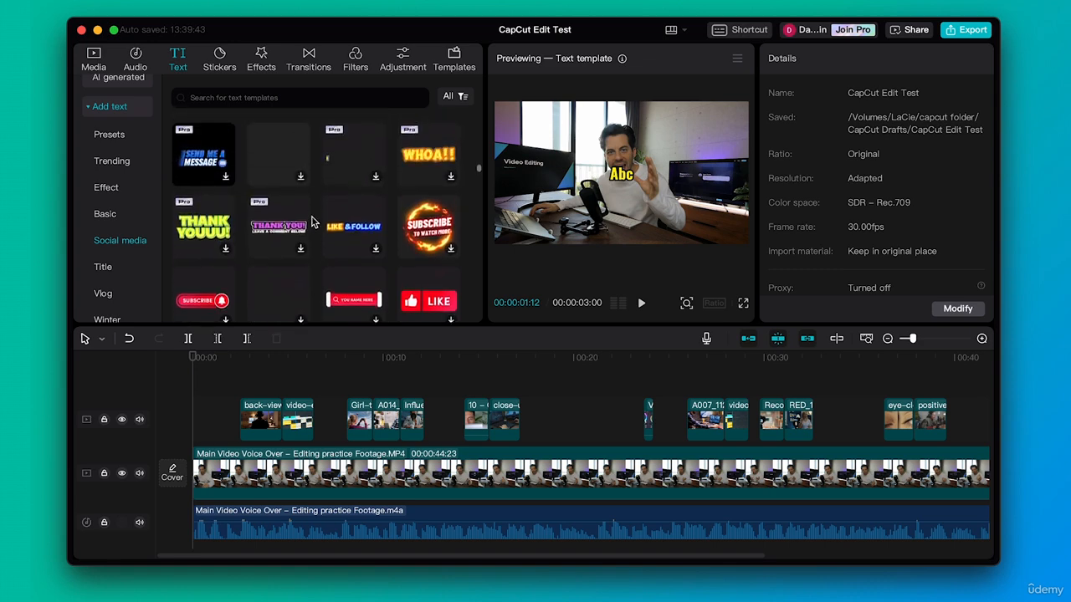
scroll(287, 239, "down", 5)
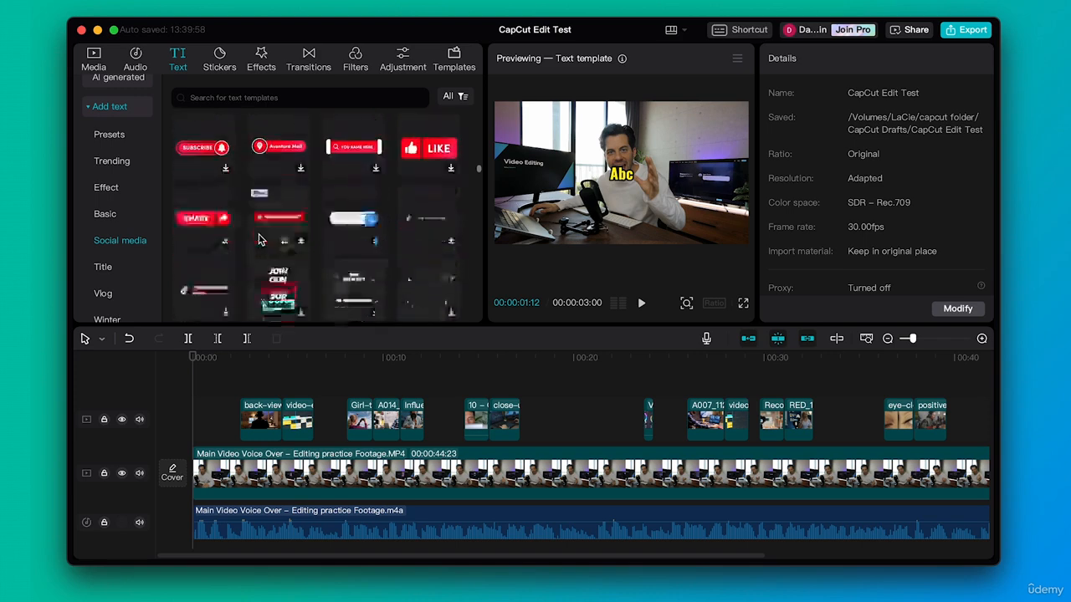
scroll(260, 240, "down", 2)
scroll(259, 240, "up", 5)
scroll(259, 240, "down", 1)
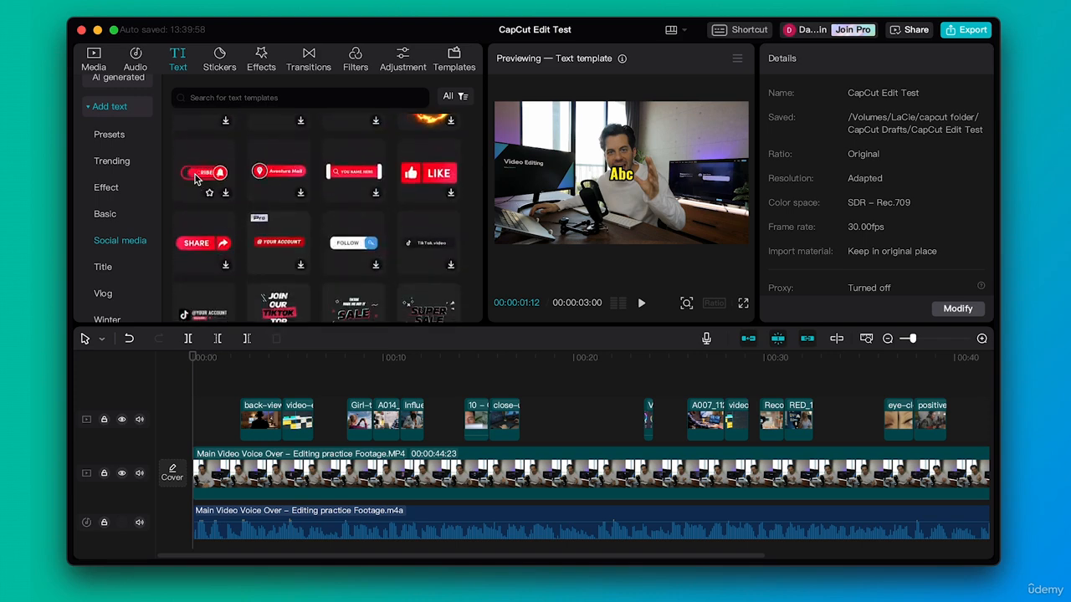
- Add the red SUBSCRIBE bell template to the timeline at 00:00:19:01 and shrink it into the lower-right corner of the video frame
left_click_drag(520, 362, 555, 358)
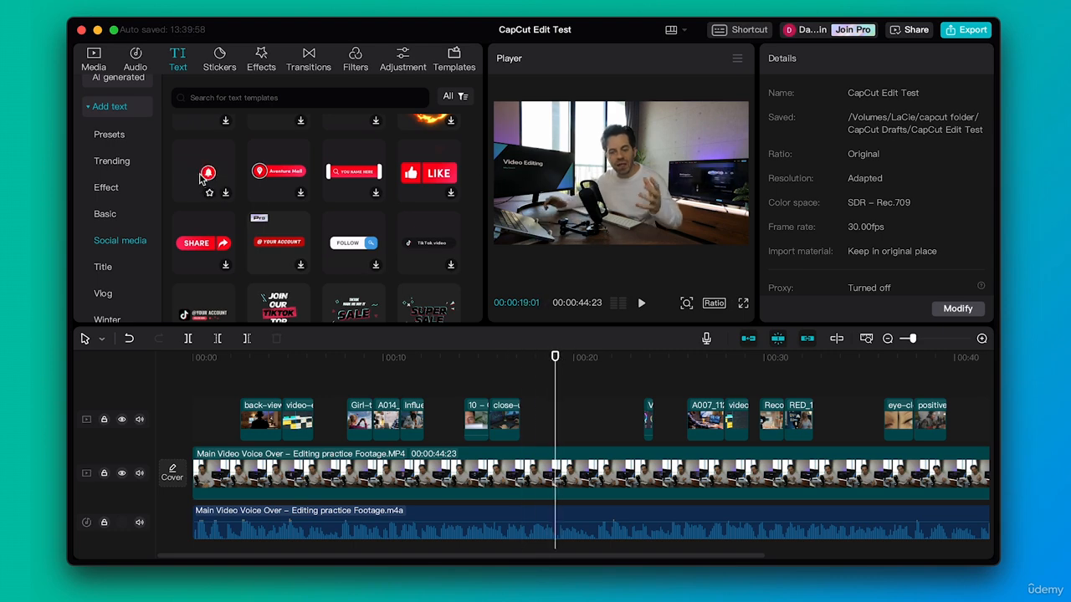
left_click_drag(204, 176, 552, 404)
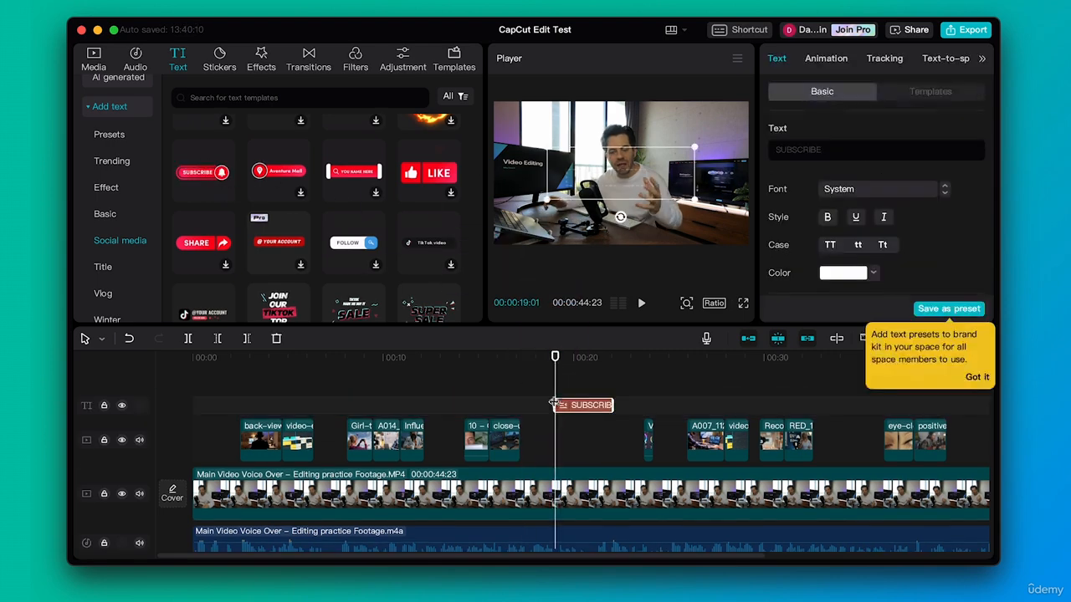
left_click_drag(556, 361, 603, 361)
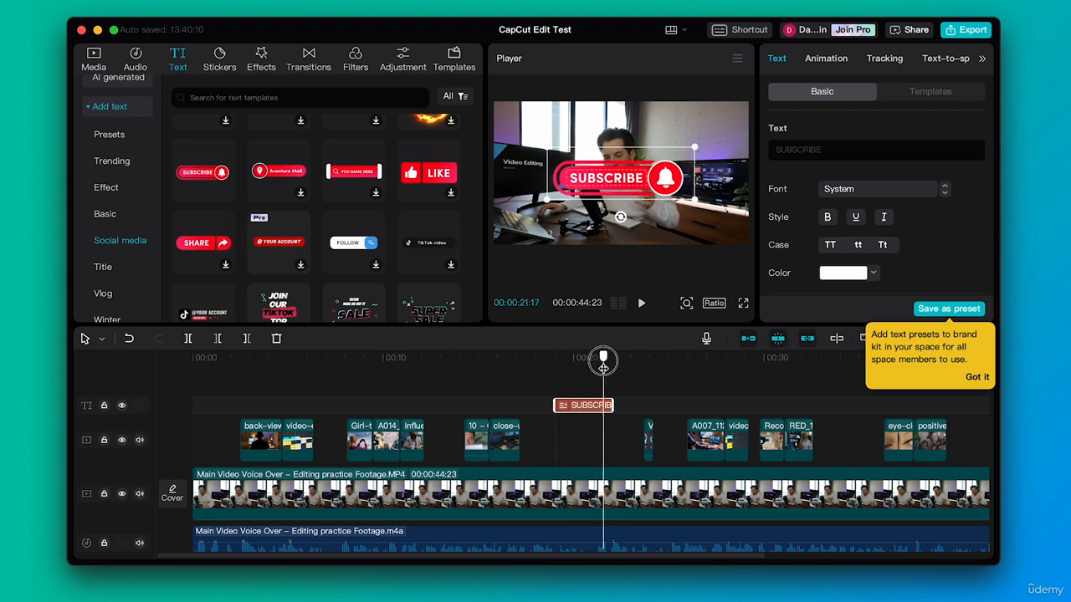
left_click_drag(548, 147, 709, 224)
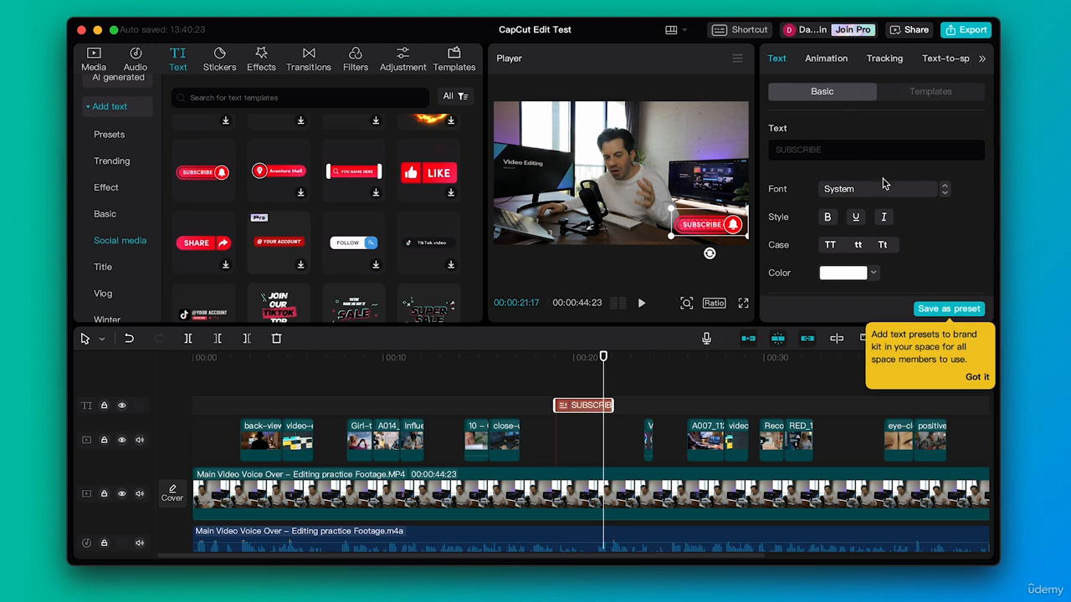
- Try "hello" as the text of the subscribe graphic and restore the wording to SUBSCRIBE
left_click(834, 153)
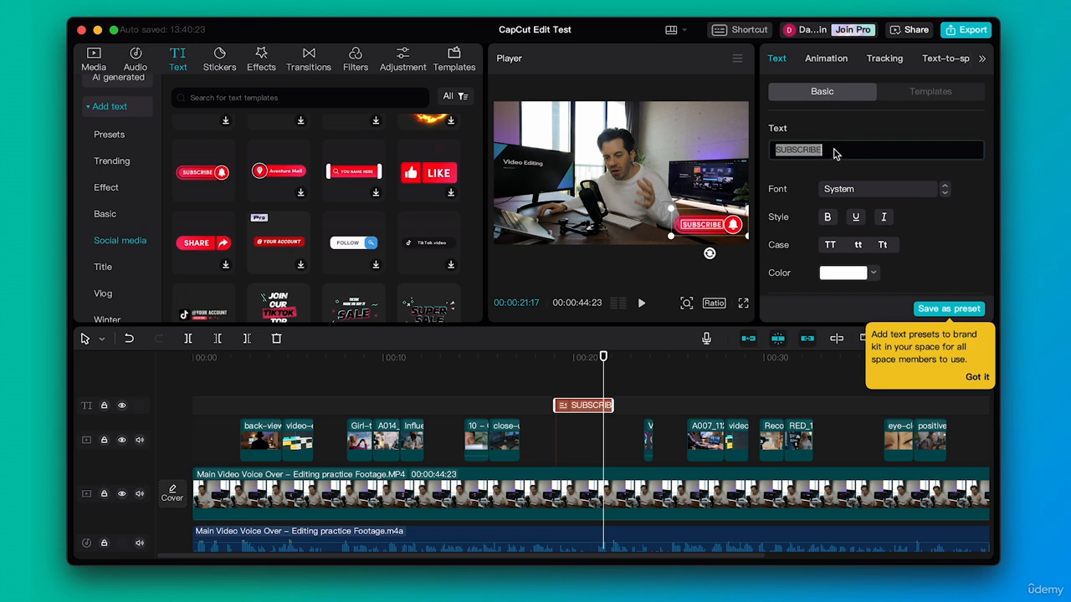
type("hello")
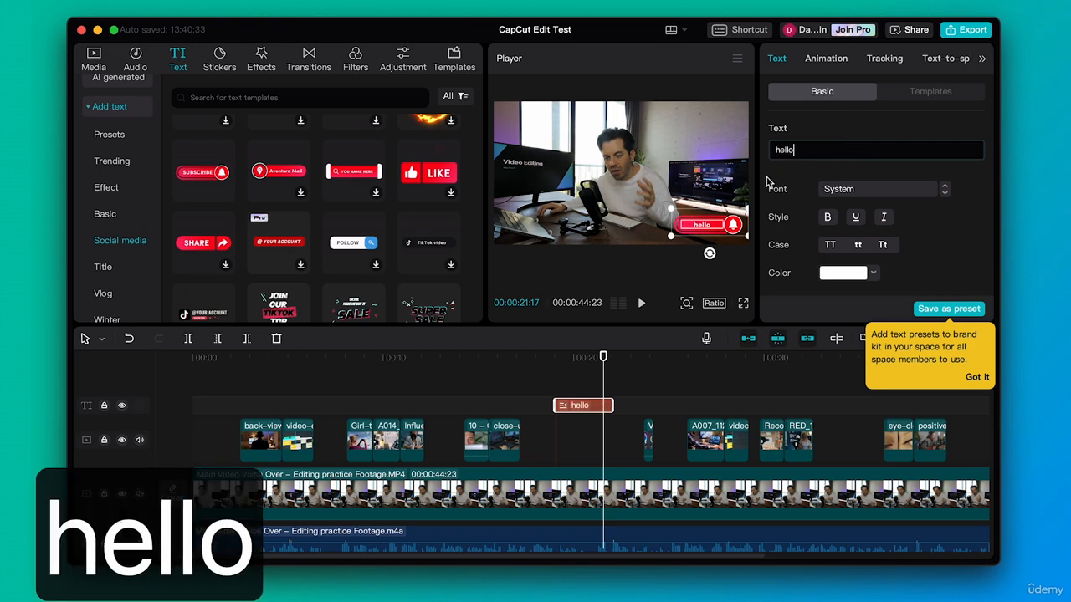
double_click(808, 153)
type("SUBSCR")
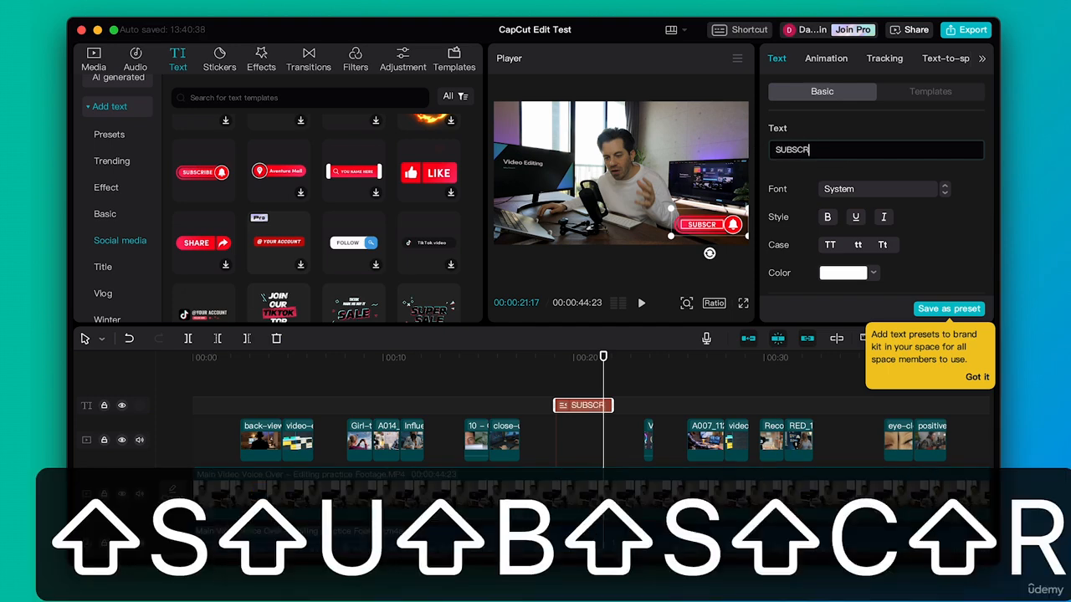
type("IBER")
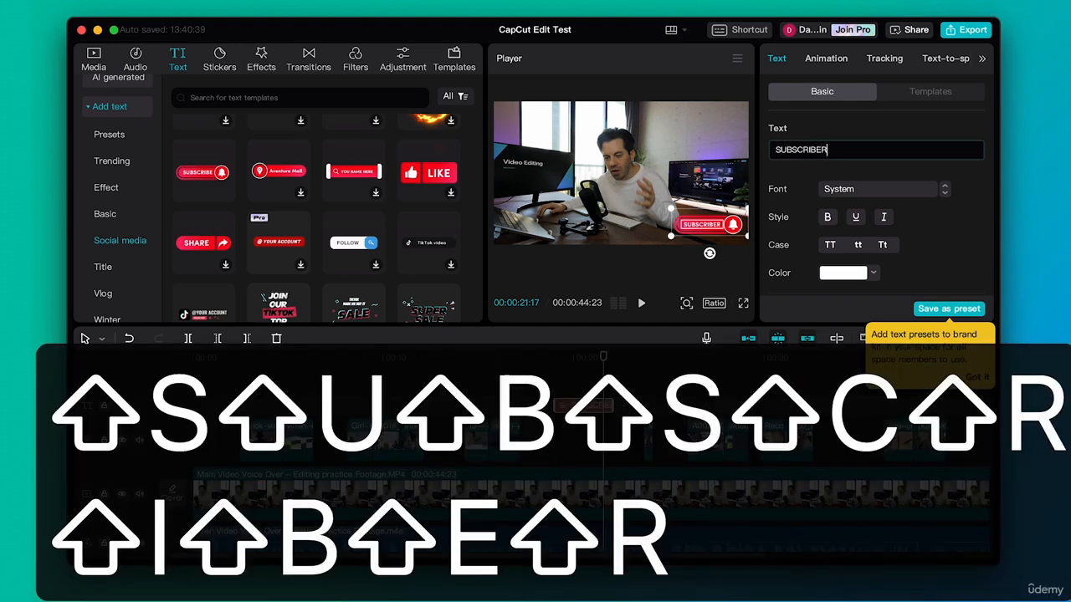
type("\\")
key("BackSpace")
key("BackSpace")
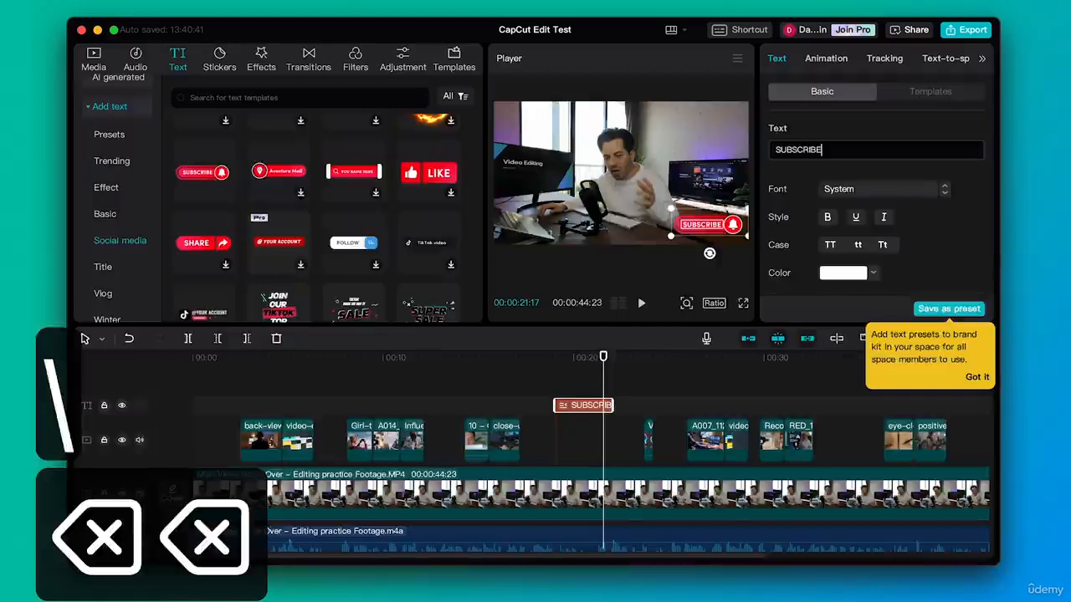
- Change the subscribe graphic's text to "SUBSCRIBE!" and set its font to ZY Dexterous
type("!")
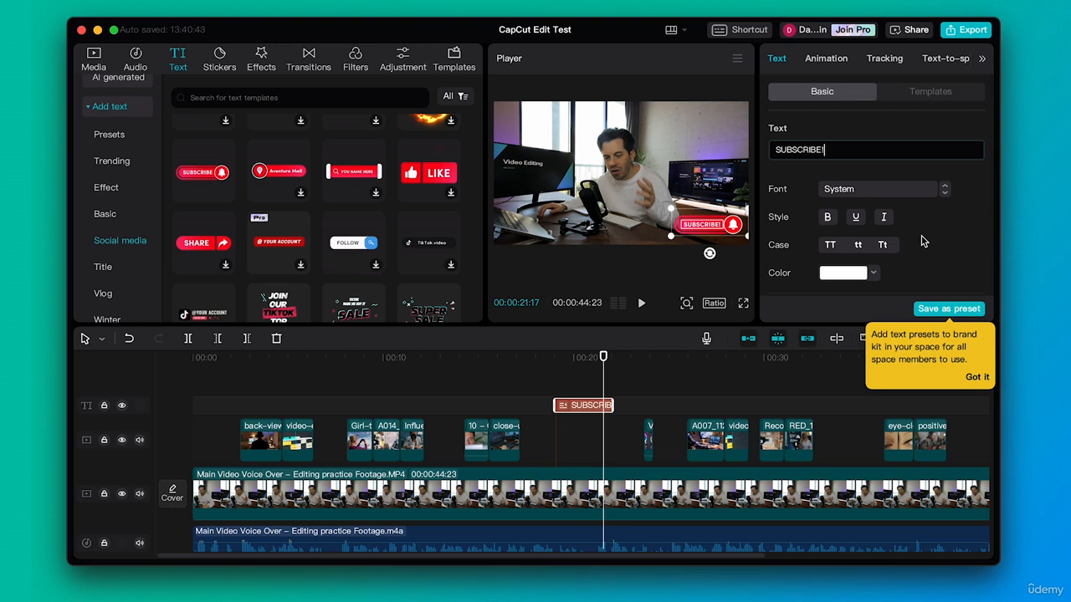
left_click(933, 191)
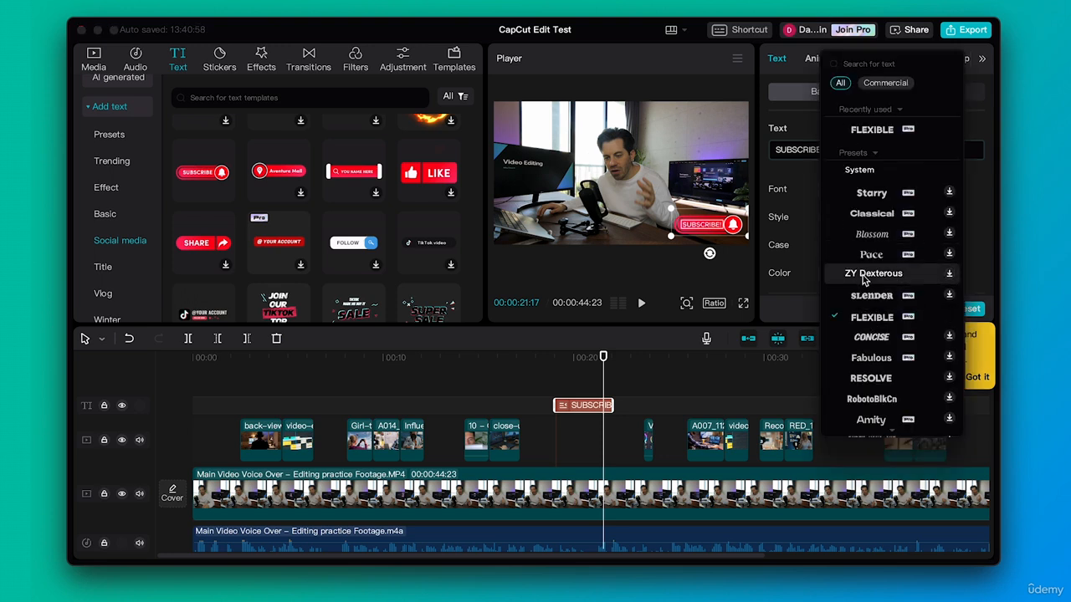
left_click(863, 276)
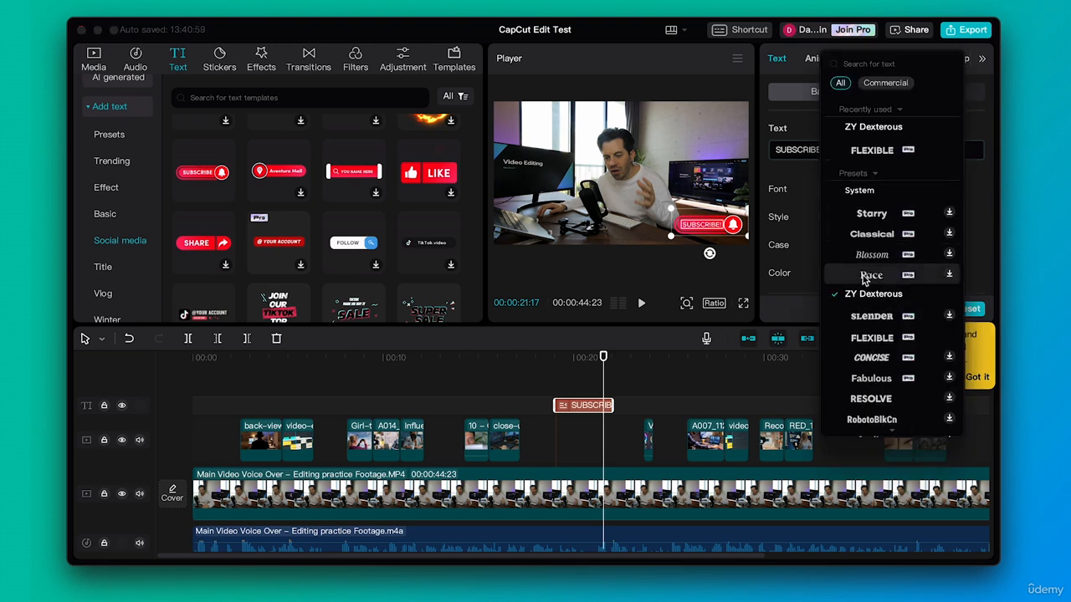
left_click(979, 241)
- Try a different scale for the SUBSCRIBE! graphic and undo the resizing
scroll(959, 244, "down", 2)
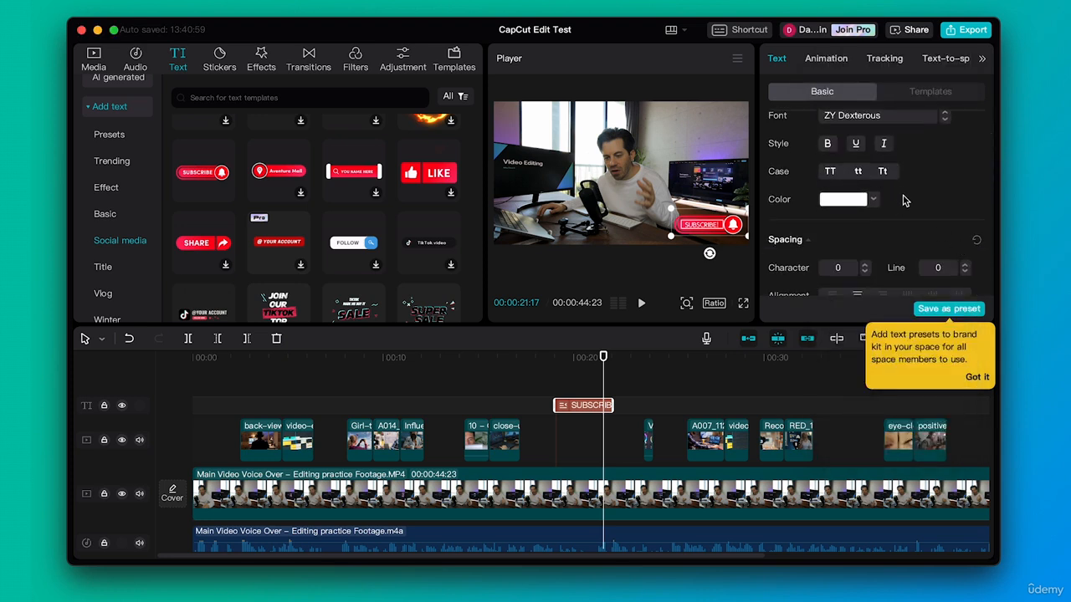
scroll(903, 200, "down", 1)
scroll(920, 186, "down", 3)
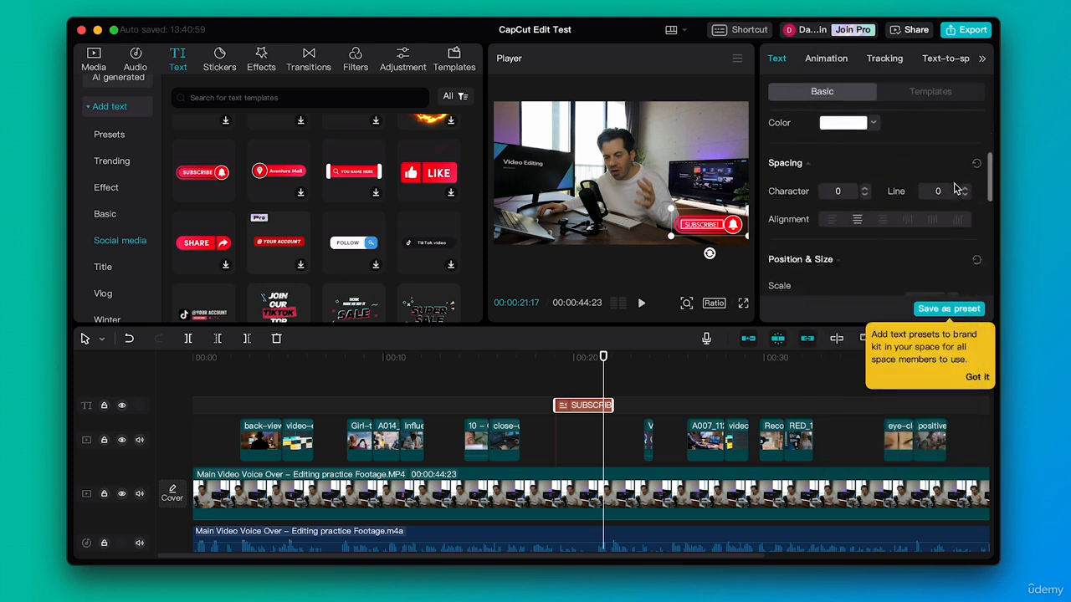
scroll(862, 235, "down", 2)
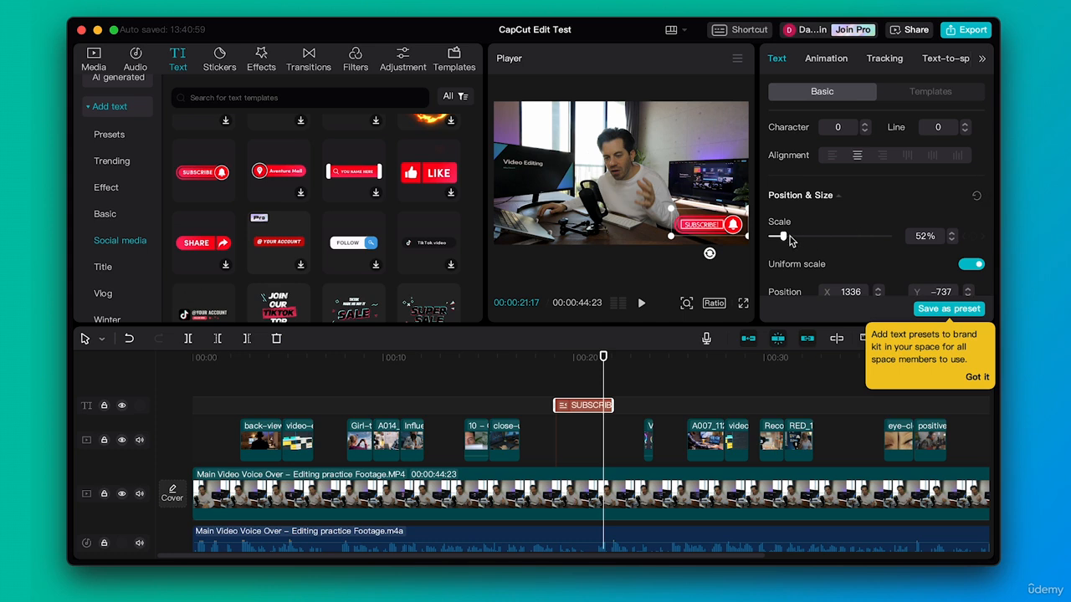
mouse_move(789, 236)
left_mouse_down()
mouse_move(772, 234)
mouse_move(784, 240)
left_mouse_up()
key("super+z")
- Try moving the SUBSCRIBE! graphic up and inward to about X 1174, Y -565, and undo the move
scroll(858, 225, "down", 2)
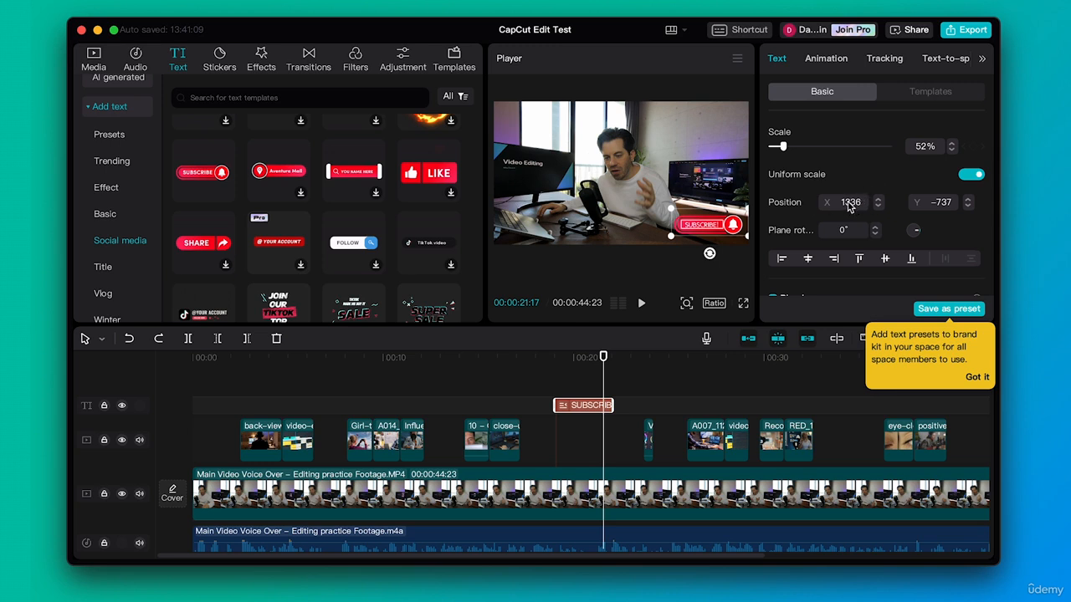
left_click(876, 199)
mouse_move(704, 222)
left_mouse_down()
mouse_move(691, 182)
mouse_move(693, 210)
left_mouse_up()
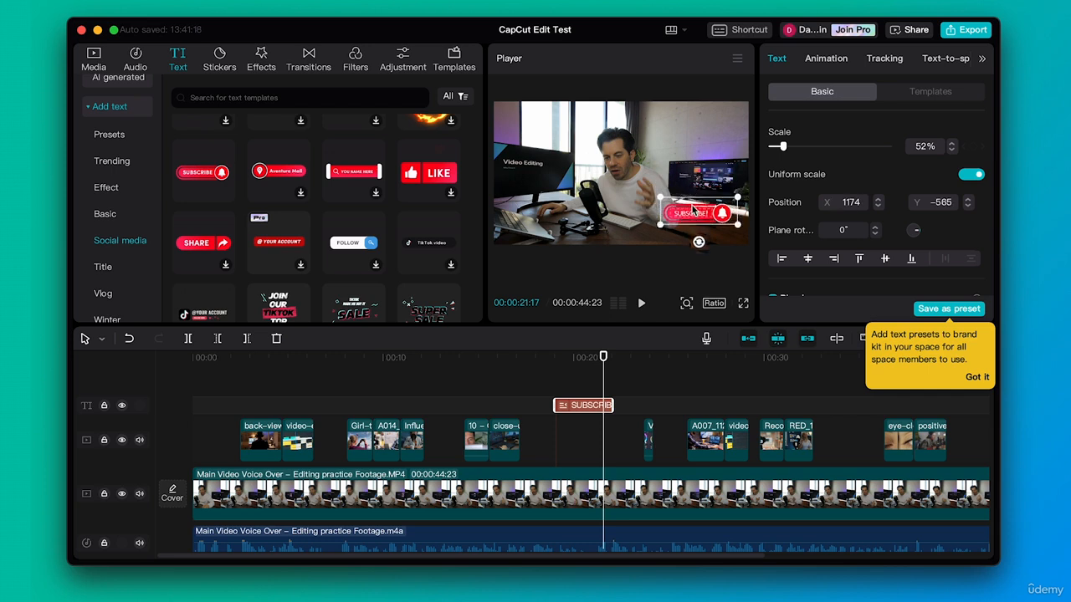
key("super+z")
- Try a lower opacity and a black stroke on the SUBSCRIBE! text, restoring opacity to 100% and disabling the stroke
scroll(930, 234, "down", 5)
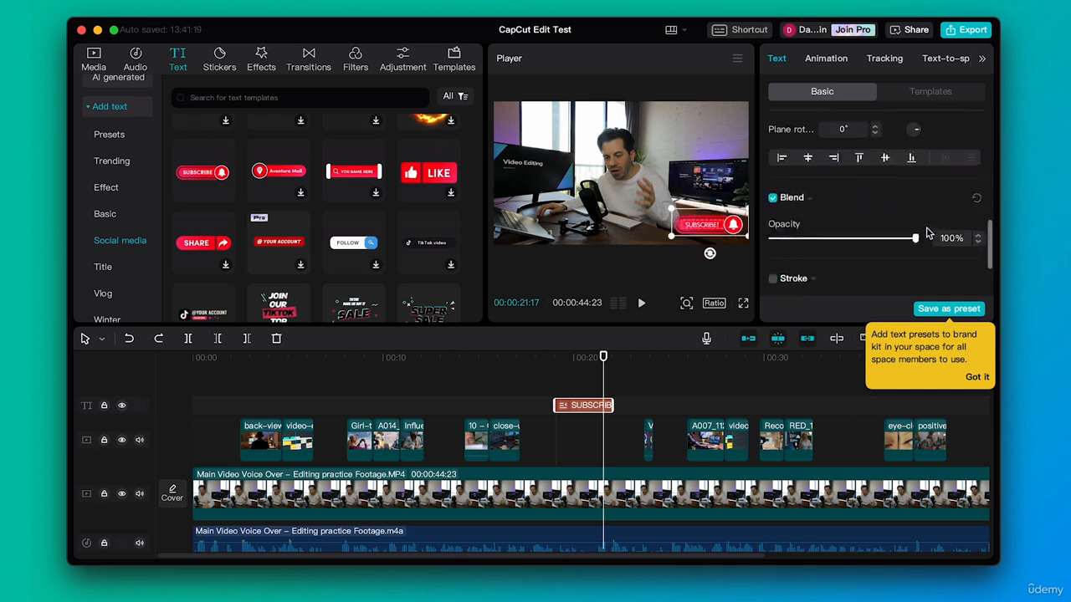
left_click_drag(867, 174, 940, 167)
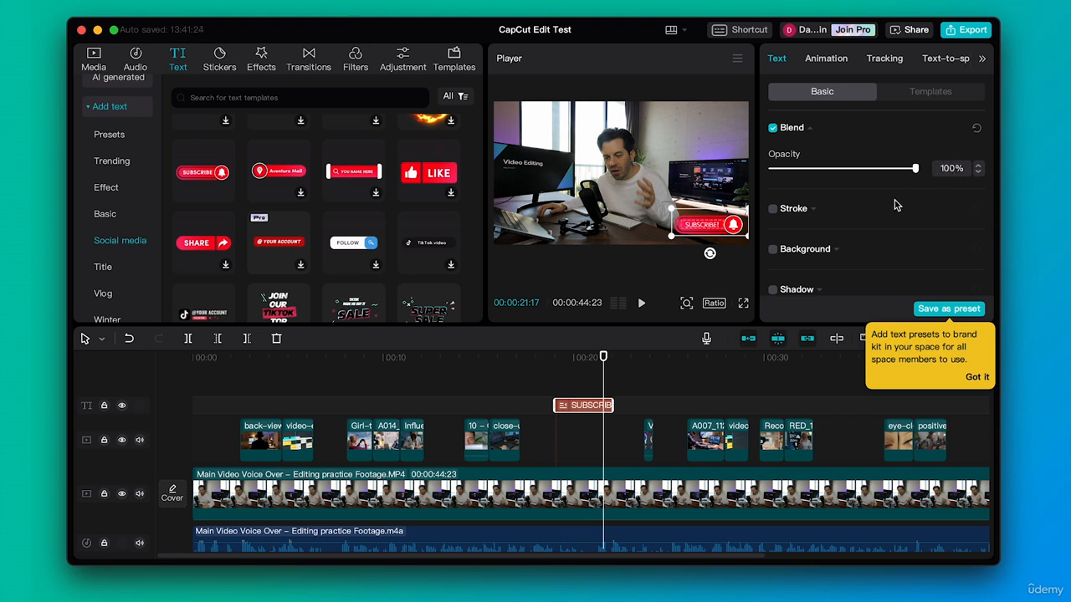
scroll(900, 216, "down", 1)
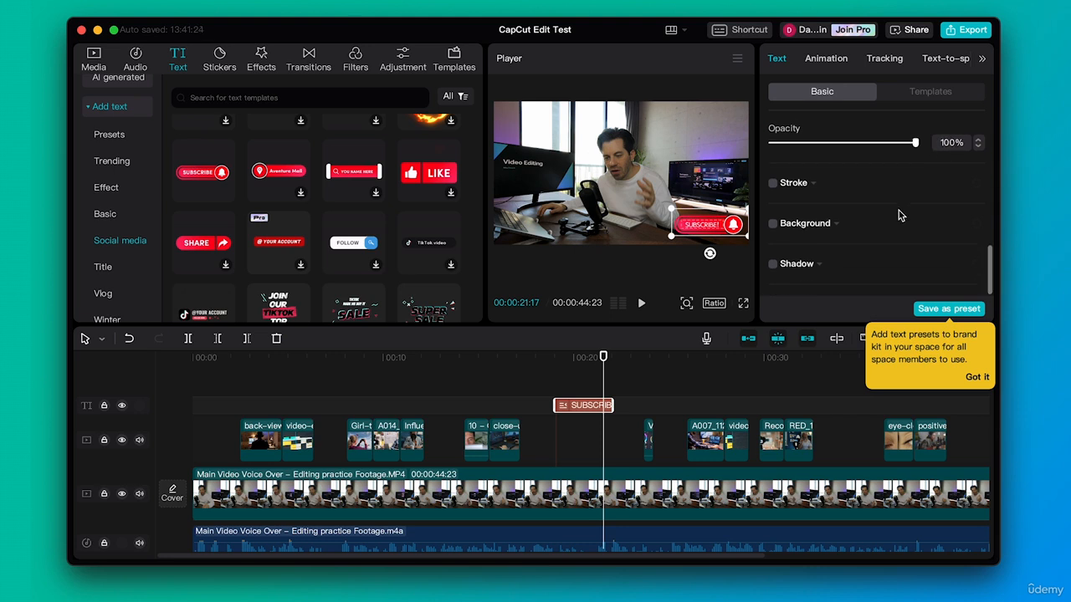
left_click(773, 183)
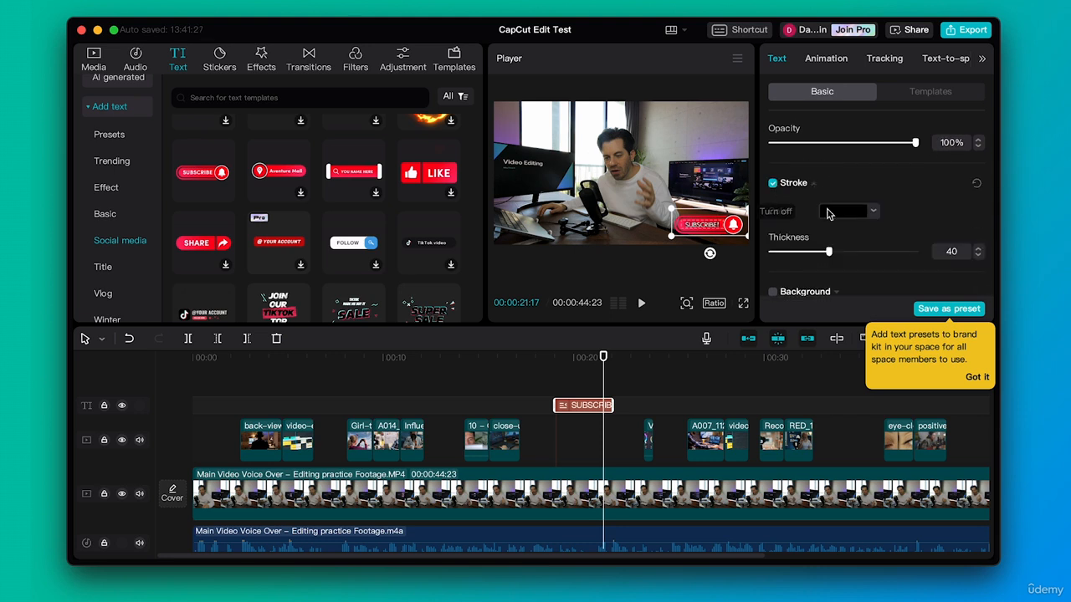
left_click(773, 183)
- Try a black background behind the SUBSCRIBE! text and disable it again
scroll(873, 206, "down", 2)
left_click(773, 224)
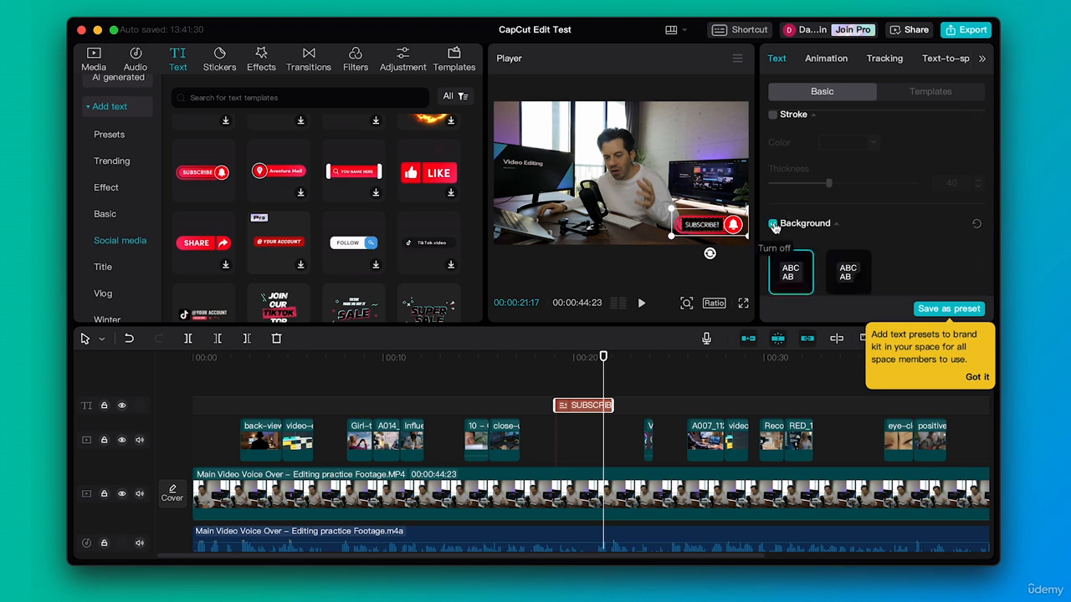
left_click(774, 225)
- Enable a black shadow on the SUBSCRIBE! text and dismiss the tip about saving text presets to the brand kit
scroll(865, 228, "down", 3)
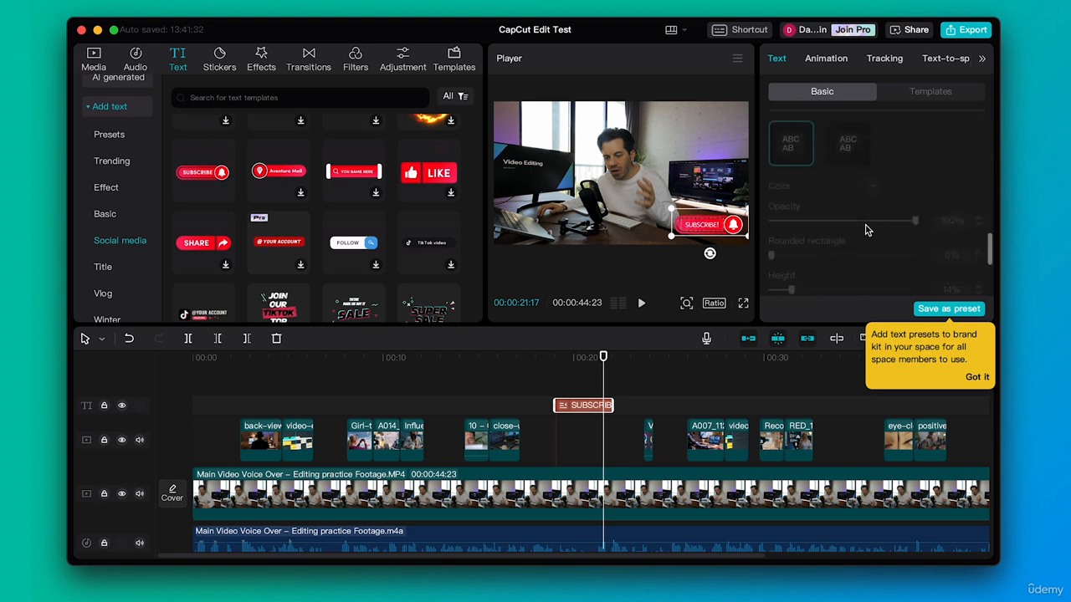
scroll(867, 230, "down", 2)
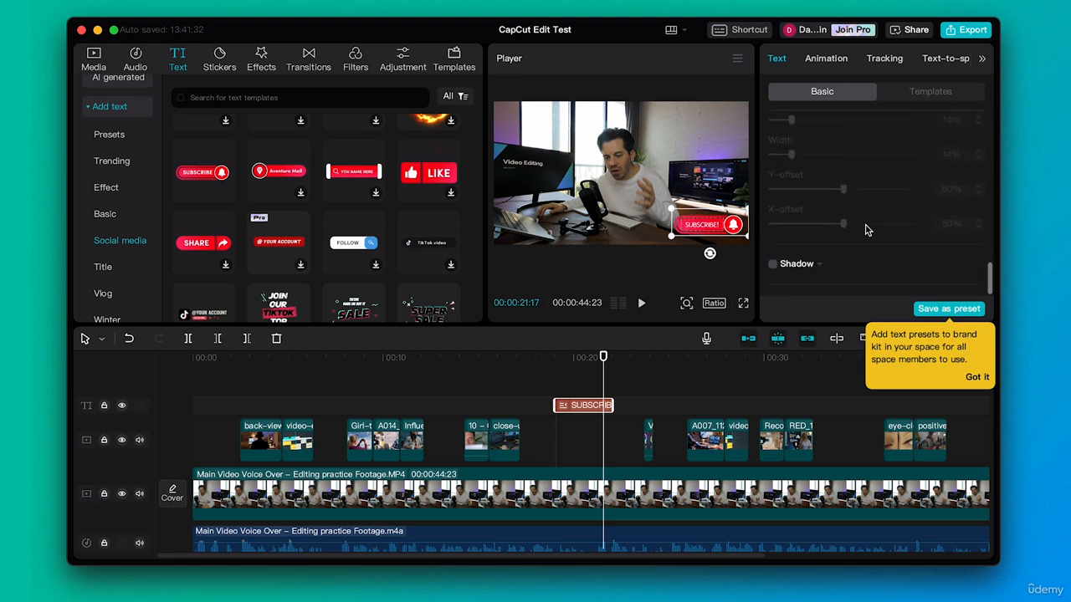
left_click(773, 265)
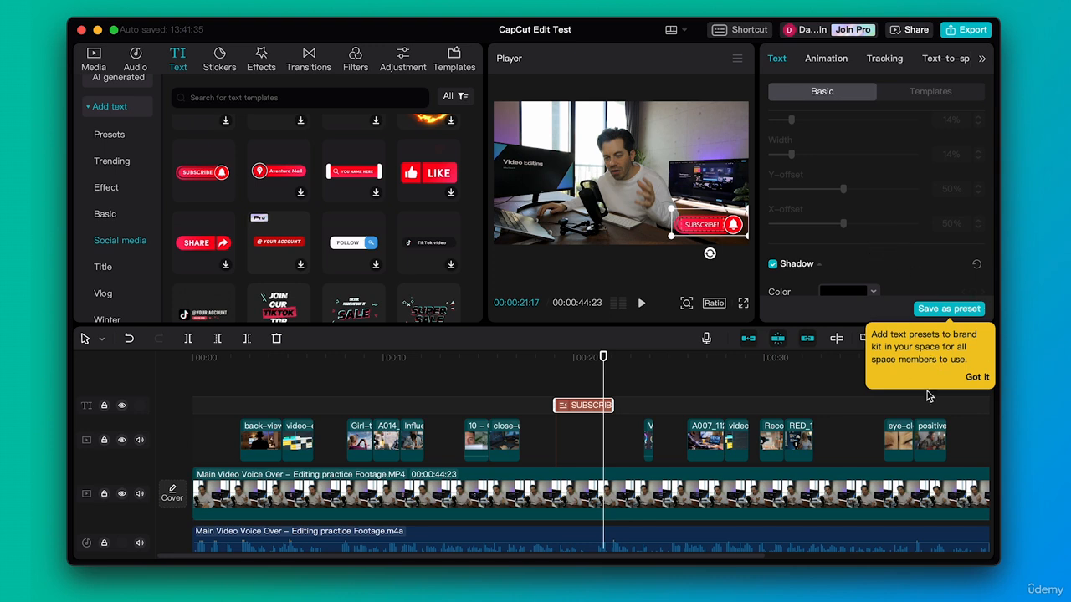
left_click(979, 377)
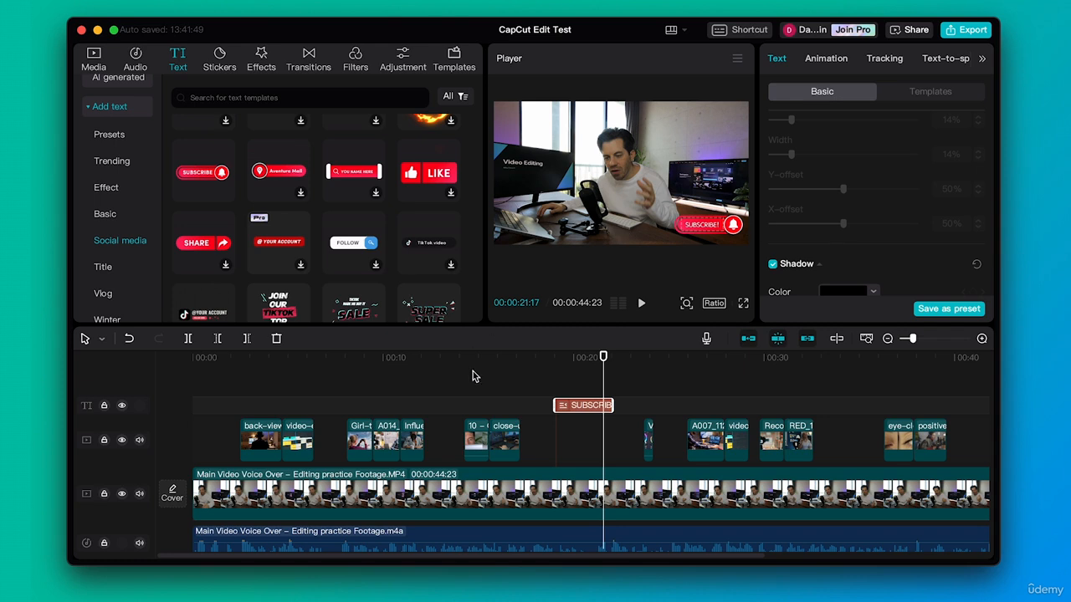
- Look through the Title category of text templates for a title suited to the video
mouse_move(544, 358)
left_mouse_down()
mouse_move(615, 358)
mouse_move(537, 358)
left_mouse_up()
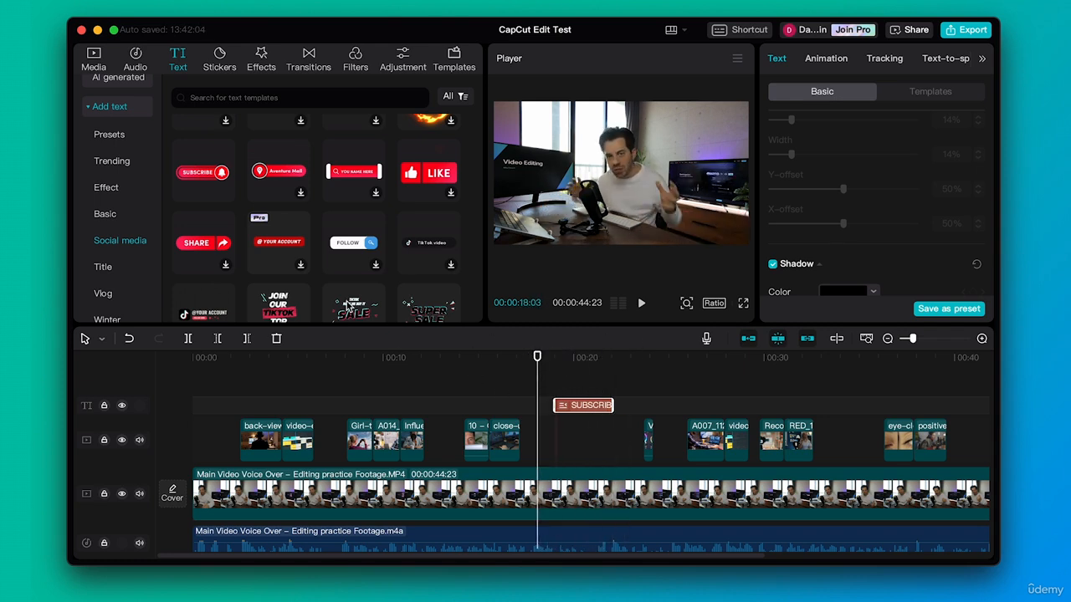
left_click(109, 268)
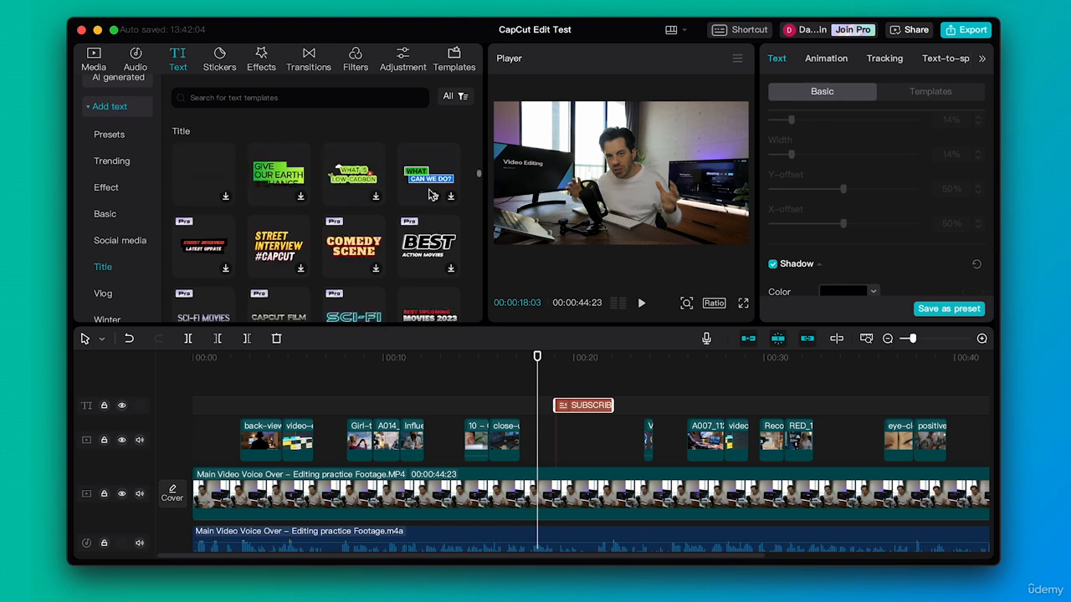
scroll(349, 222, "down", 5)
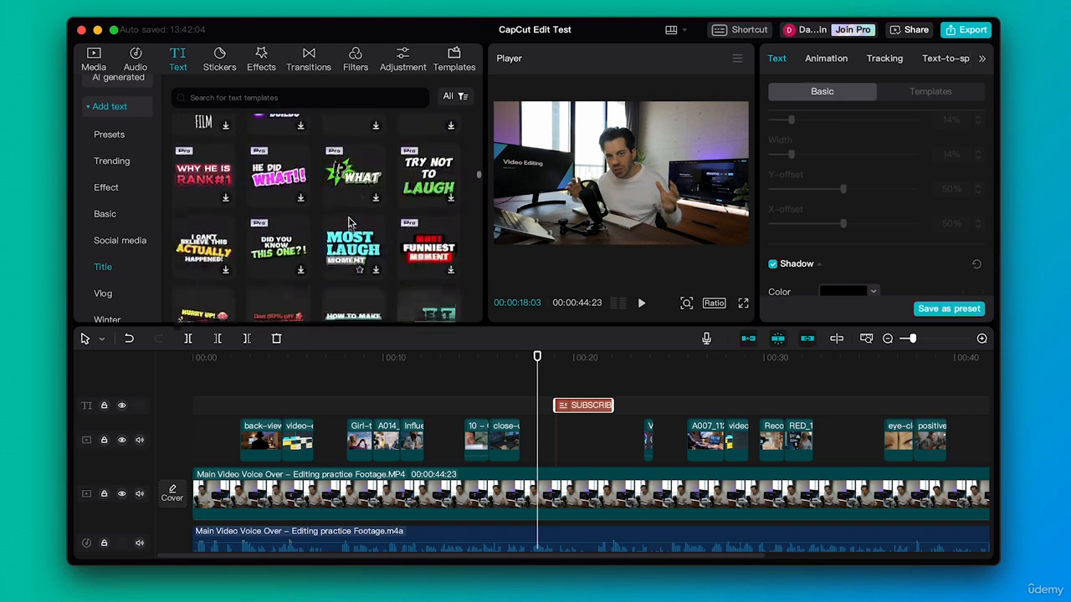
scroll(350, 223, "down", 3)
- Play the video's opening from 00:00:00:00 and pause at 00:00:02:13, just before the first overlay clip
left_click(175, 357)
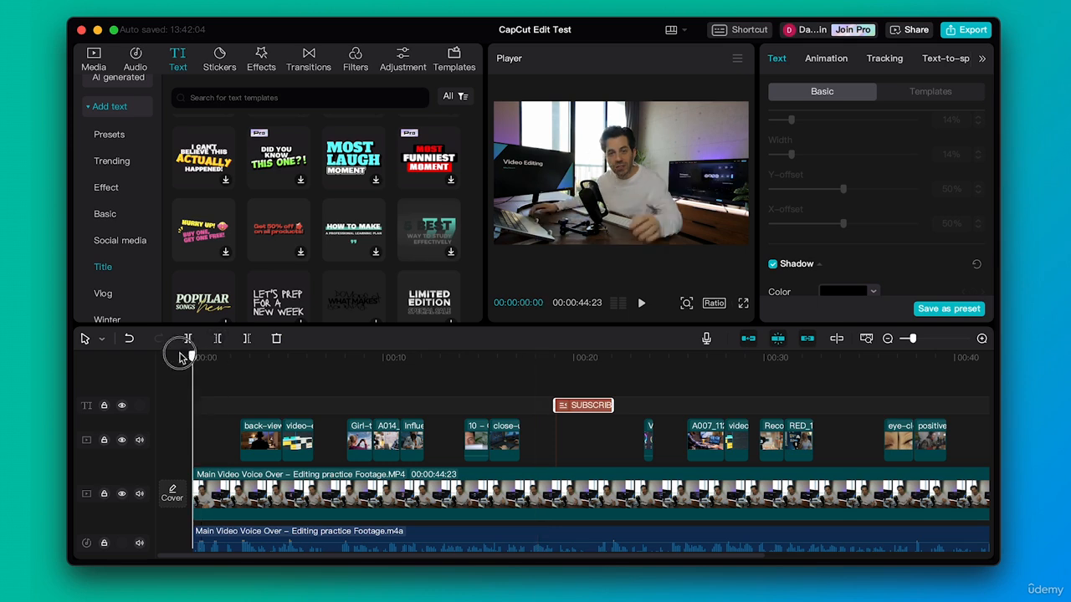
key("space")
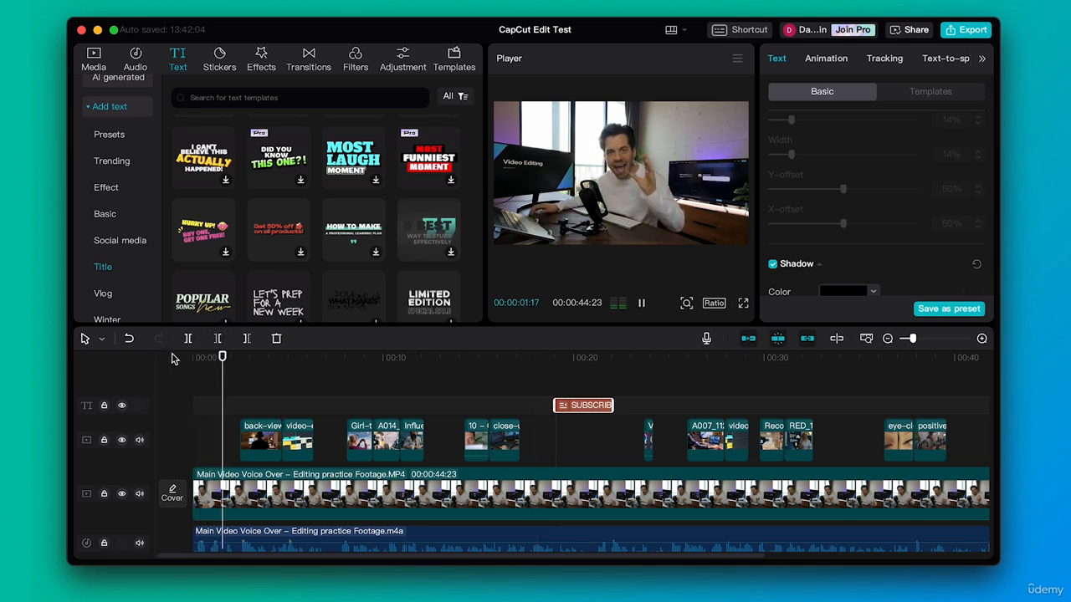
key("space")
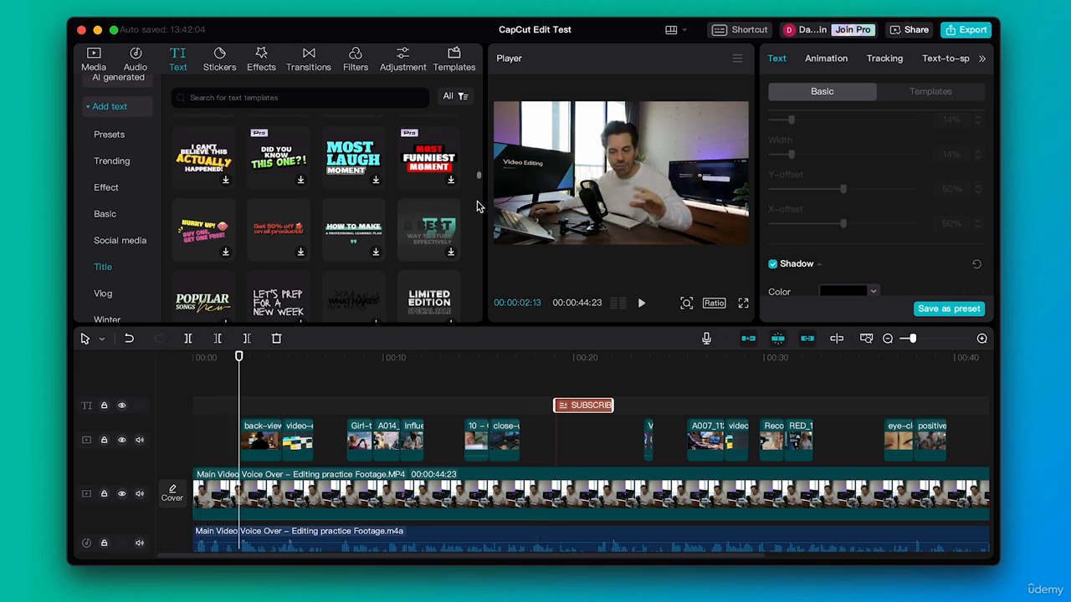
- Preview the MOST FUNNIEST MOMENT title template and look further through the Title category
left_click(432, 156)
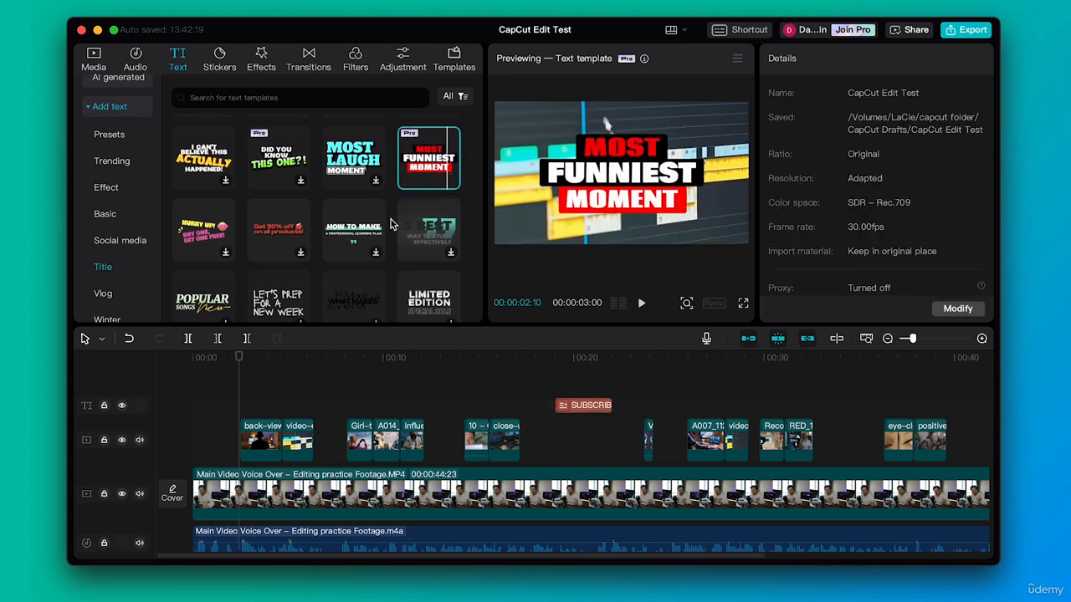
scroll(392, 224, "down", 2)
scroll(391, 225, "down", 5)
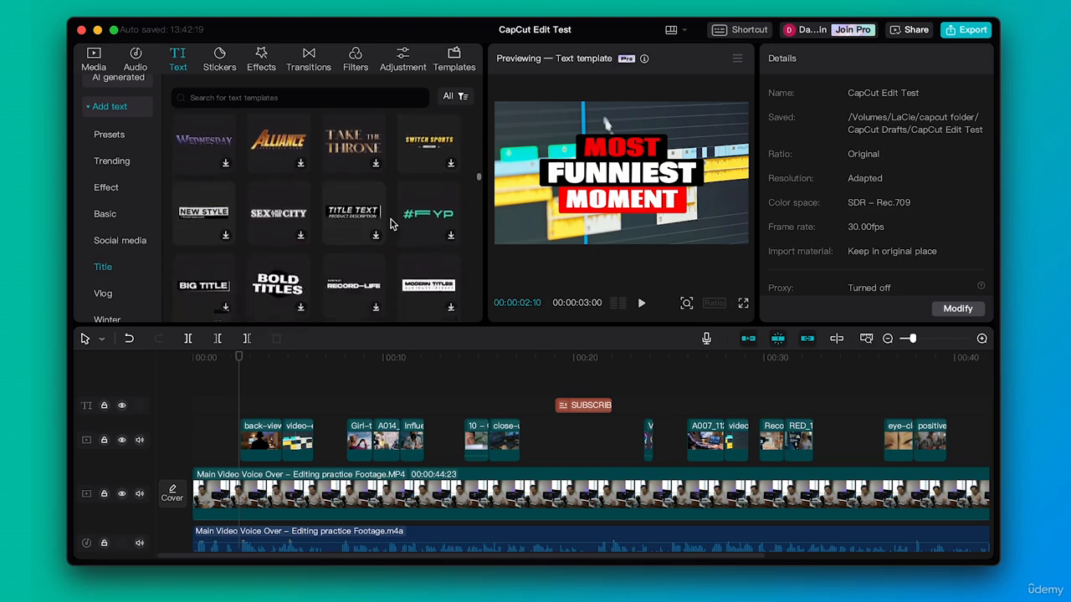
- Add the BOLD TITLES template to the text track at the very start of the timeline
scroll(391, 224, "down", 3)
left_click_drag(215, 385, 205, 406)
left_click_drag(219, 358, 199, 359)
left_click_drag(914, 343, 925, 338)
- Play the opening and trim the BOLD TITLES clip to start at about one second and end where the first overlay clip begins
left_click_drag(207, 357, 168, 357)
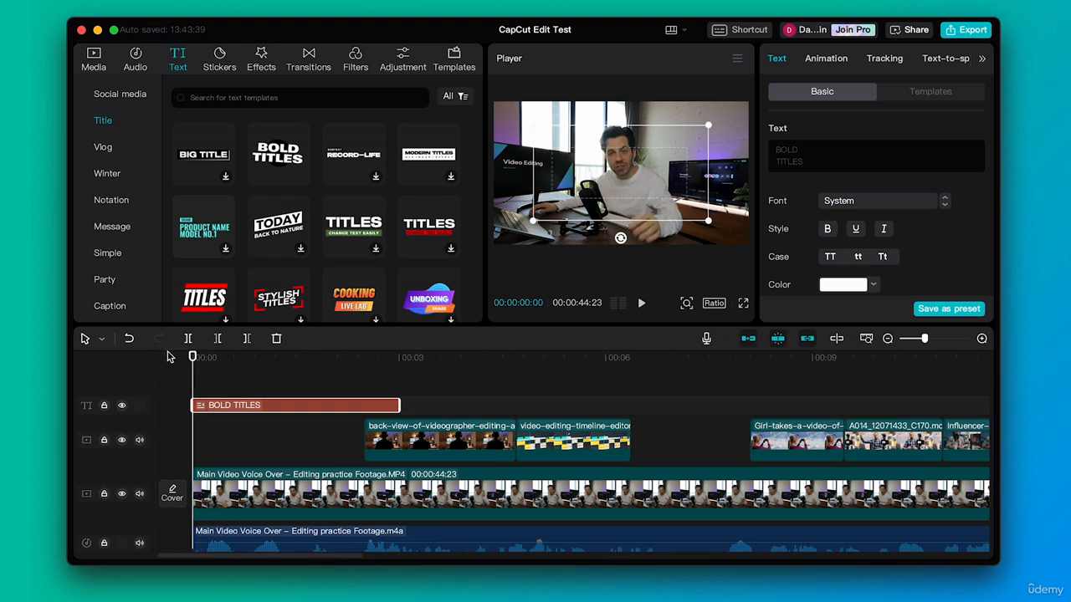
key("space")
key("space")
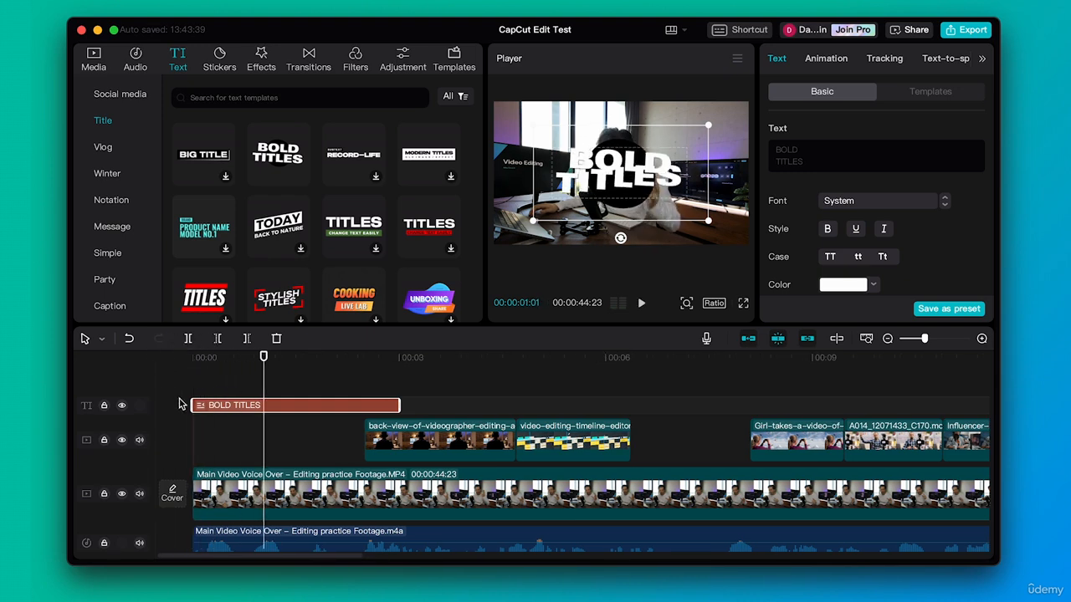
left_click_drag(192, 407, 260, 405)
left_click_drag(264, 357, 354, 356)
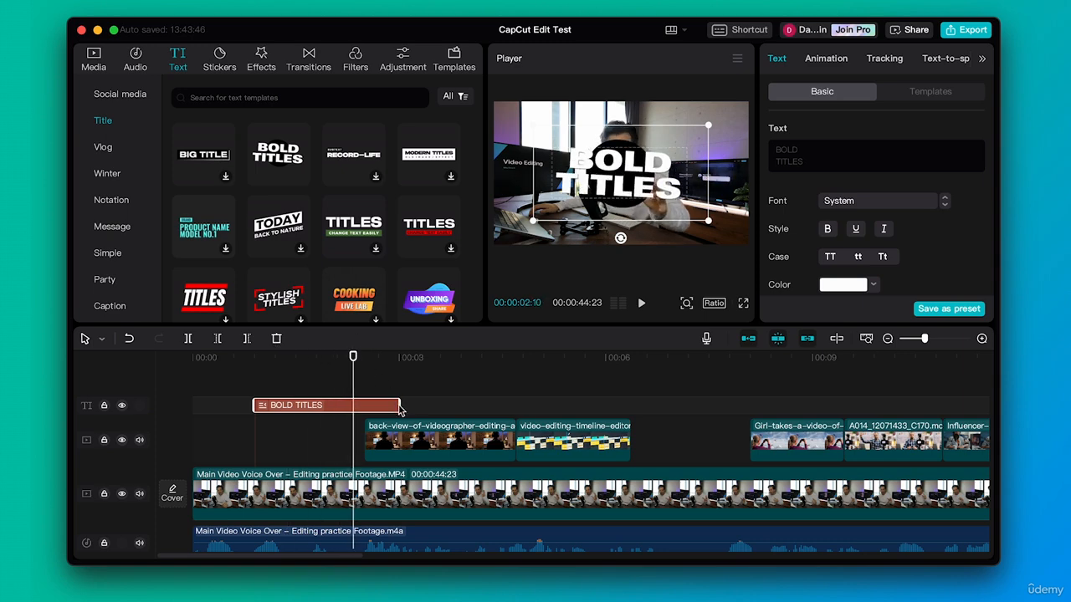
left_click_drag(400, 409, 366, 409)
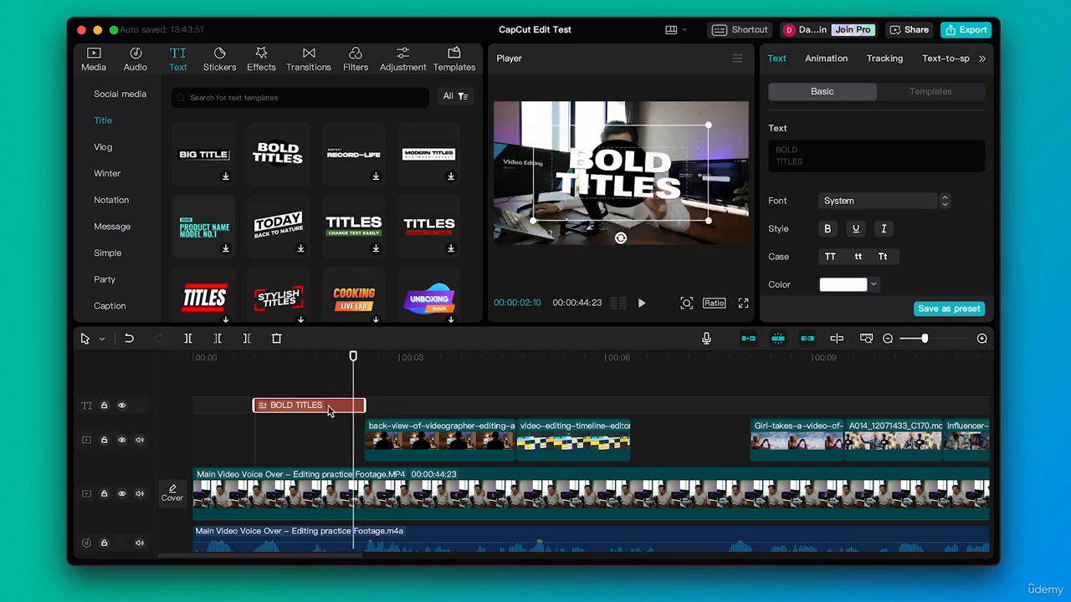
- Replace the two-line title text with "LOVE" on the first line and "EDITING" on the second
left_click_drag(800, 153, 764, 153)
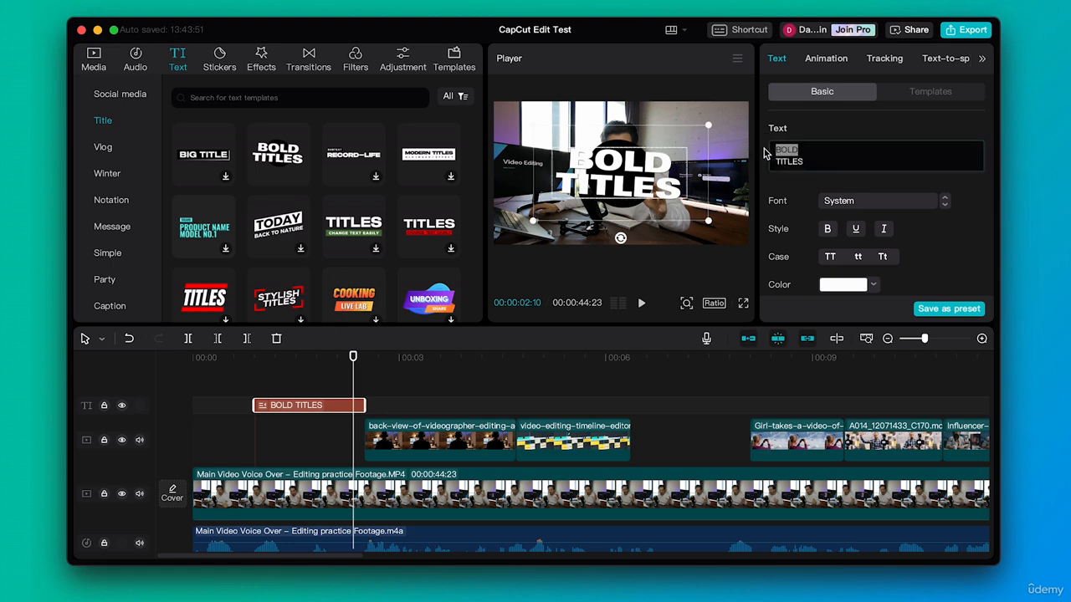
type("LOVE")
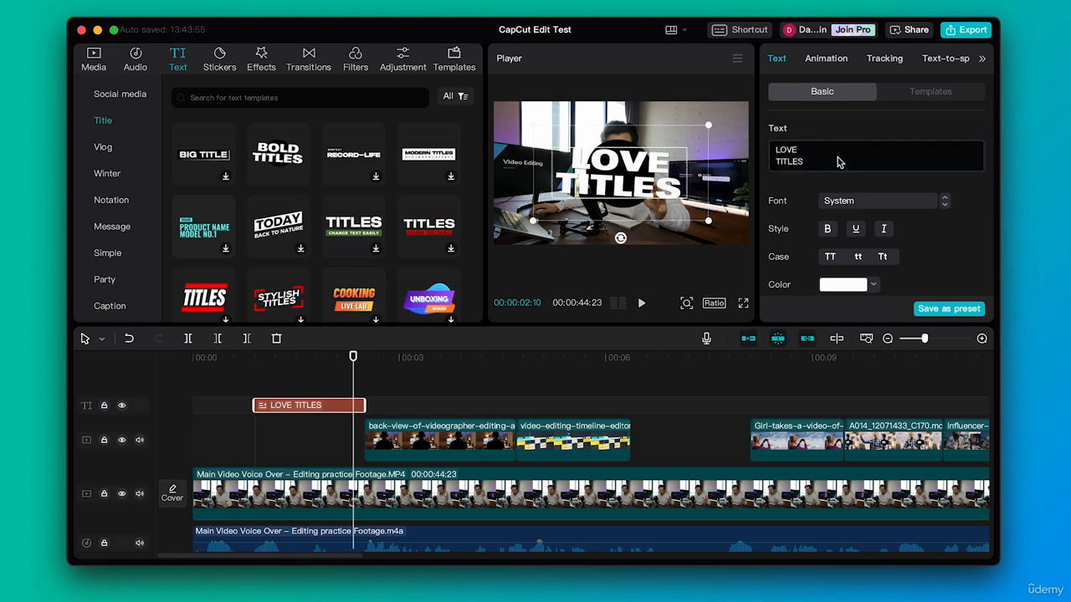
left_click_drag(839, 162, 761, 161)
type("EDITI")
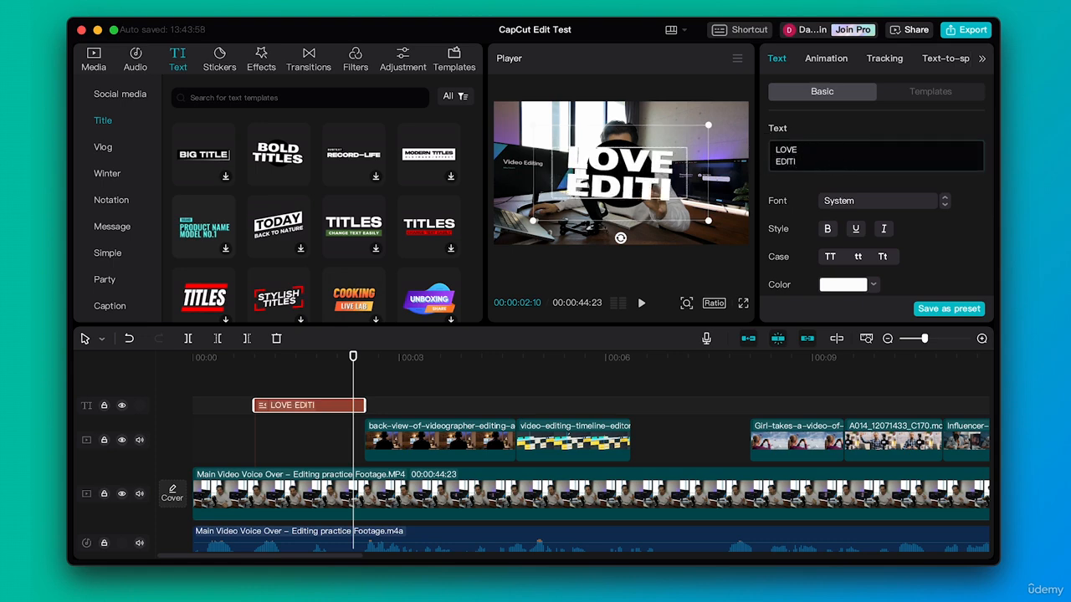
type("NG")
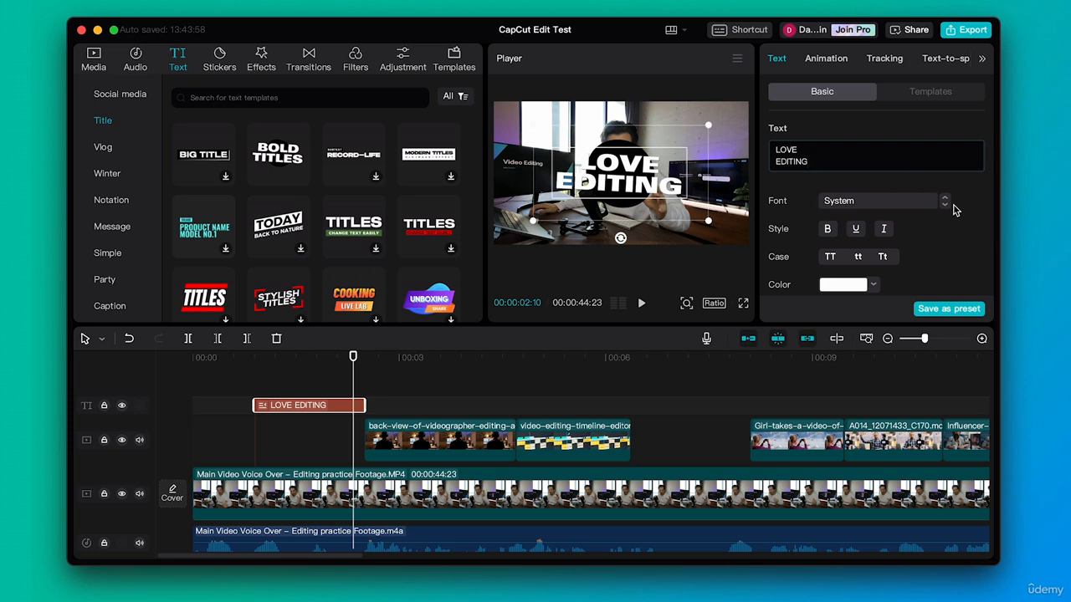
- Scale the LOVE EDITING title up to 149% and play the opening from the start of the timeline
scroll(927, 243, "down", 5)
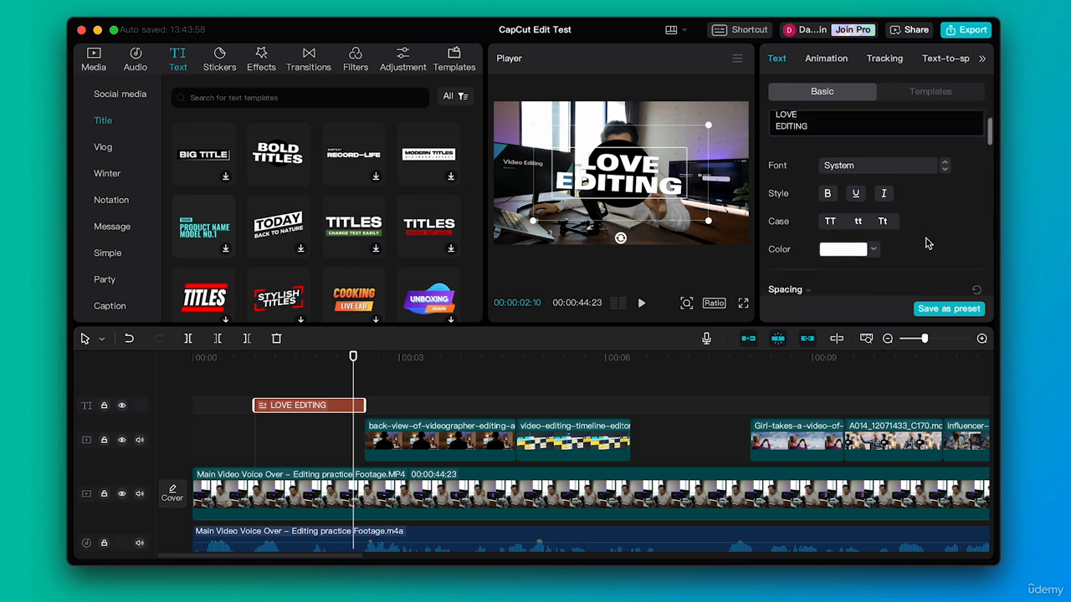
scroll(925, 190, "down", 5)
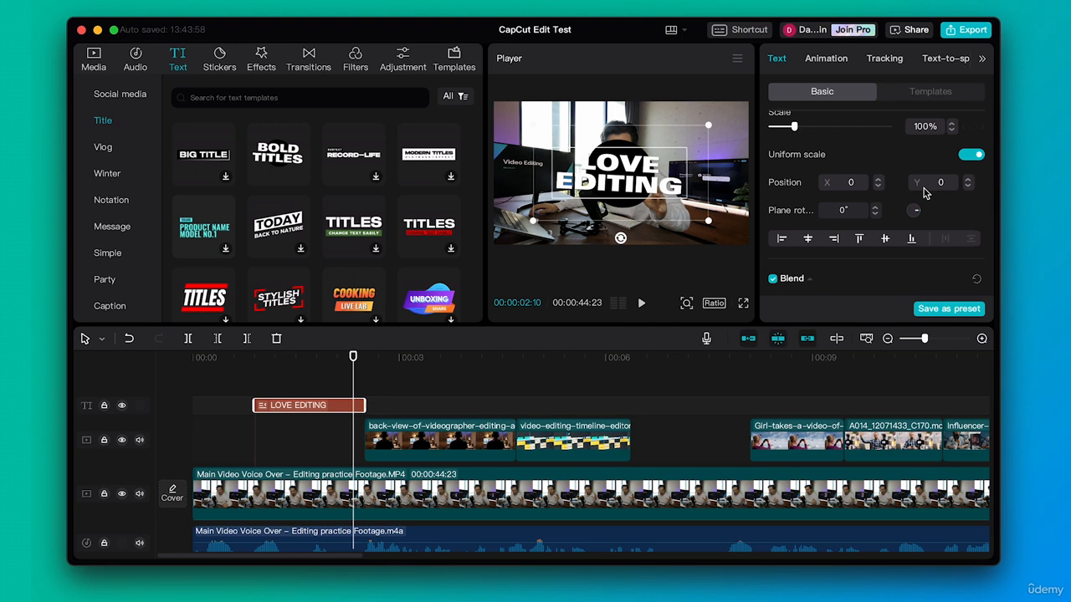
left_click_drag(797, 131, 810, 132)
left_click(190, 357)
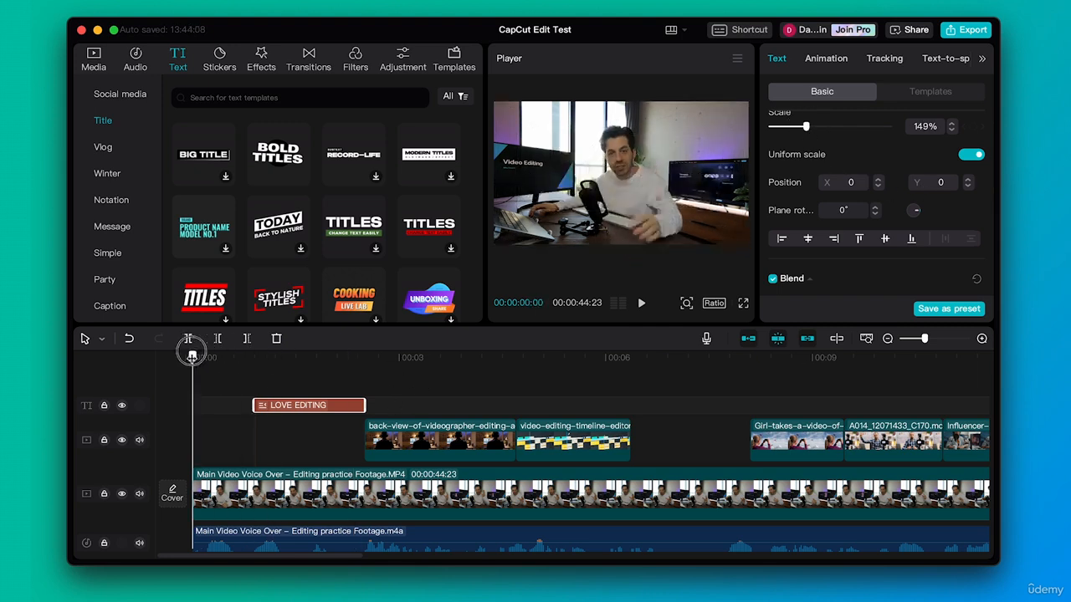
key("space")
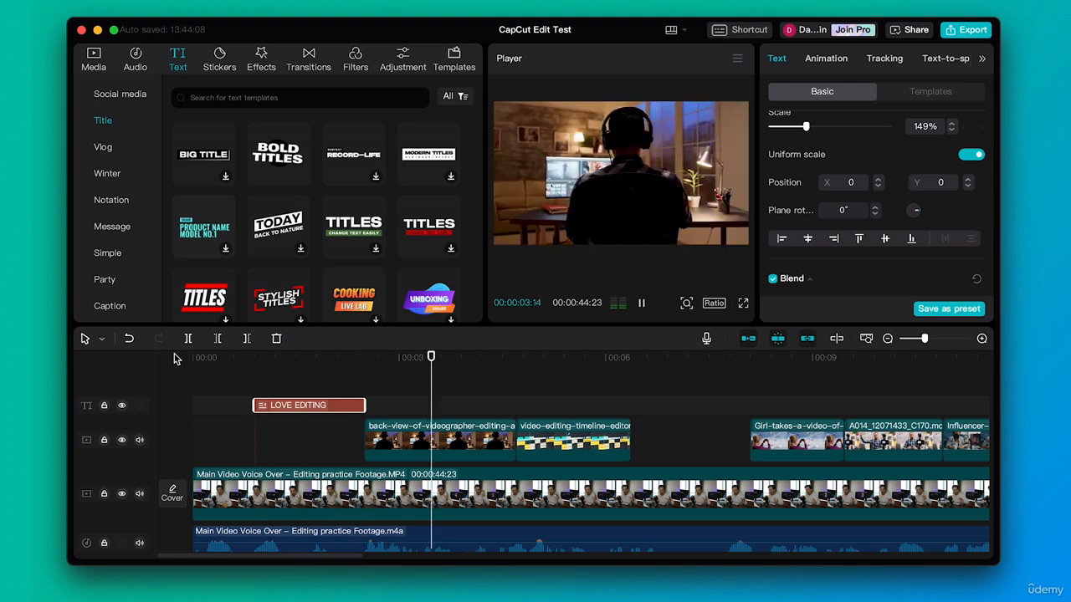
key("space")
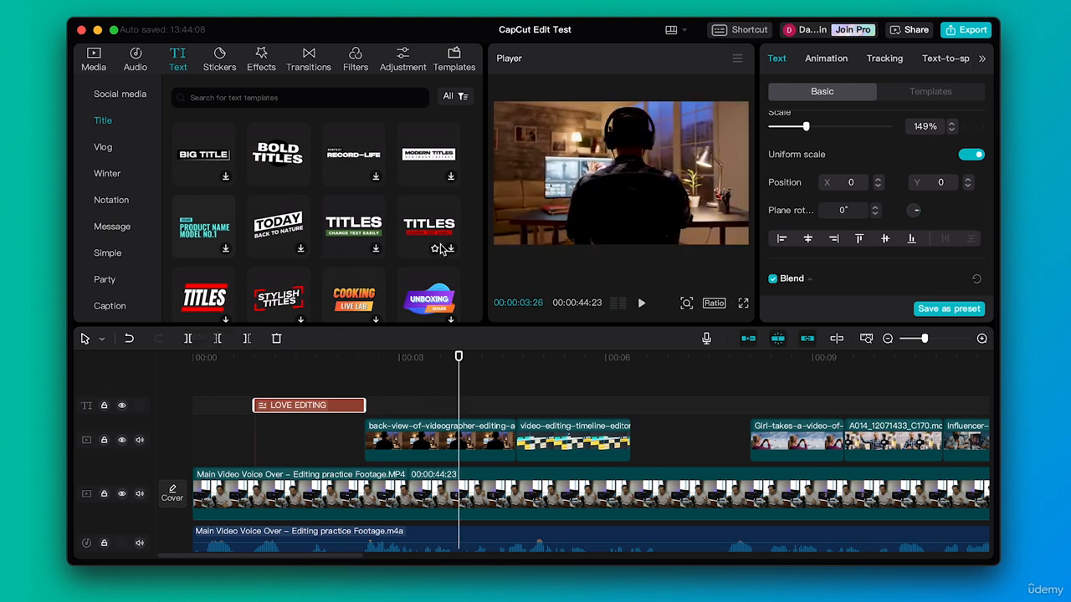
- Delete the LOVE EDITING title and add the plain white Abc style from the Basic text category to the text track
scroll(435, 184, "down", 2)
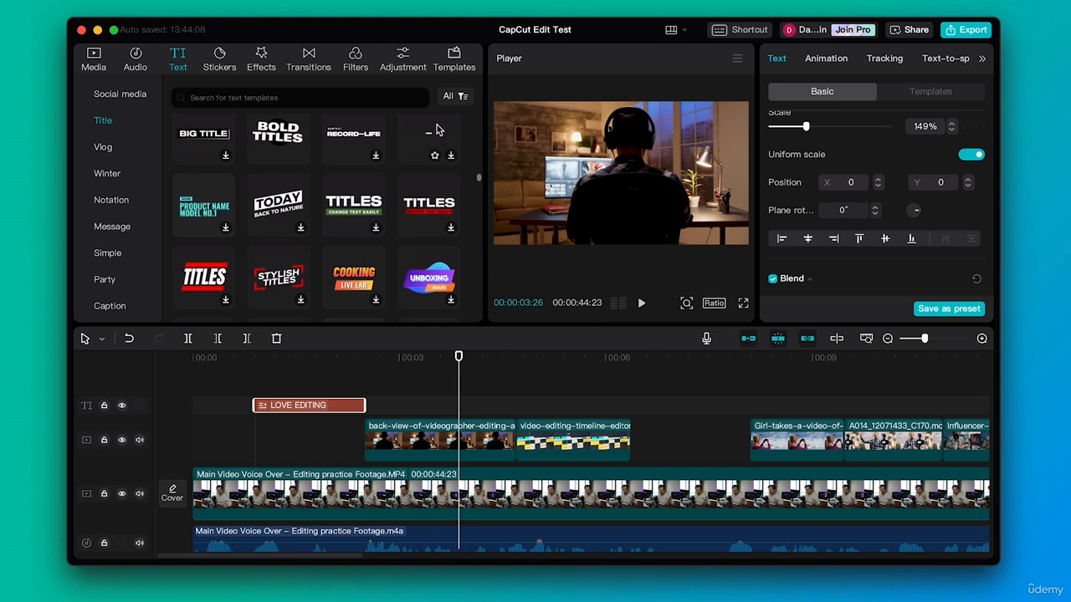
scroll(318, 242, "down", 3)
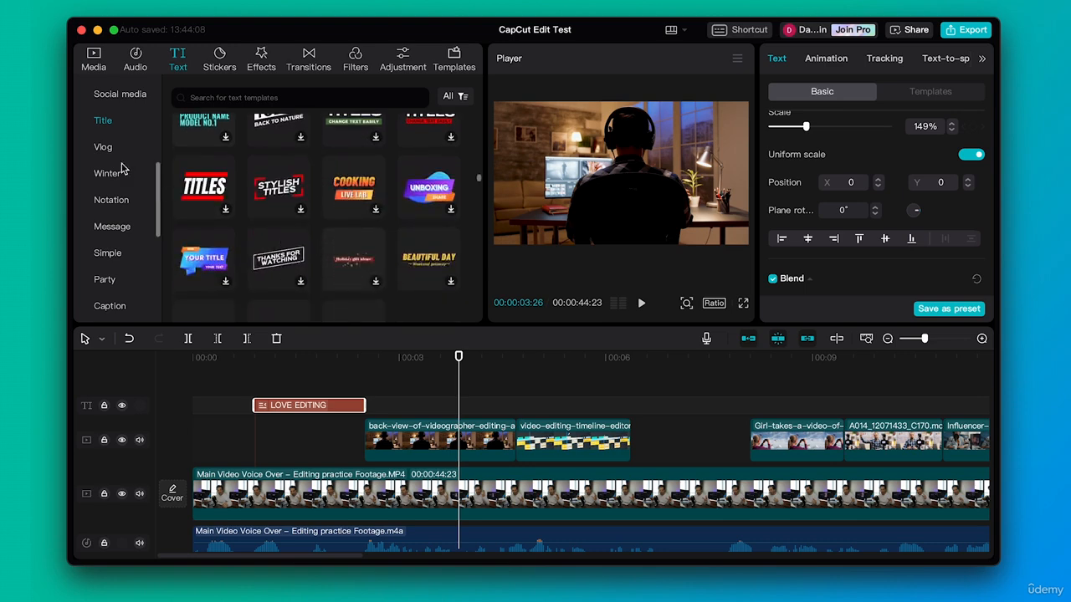
scroll(121, 169, "up", 4)
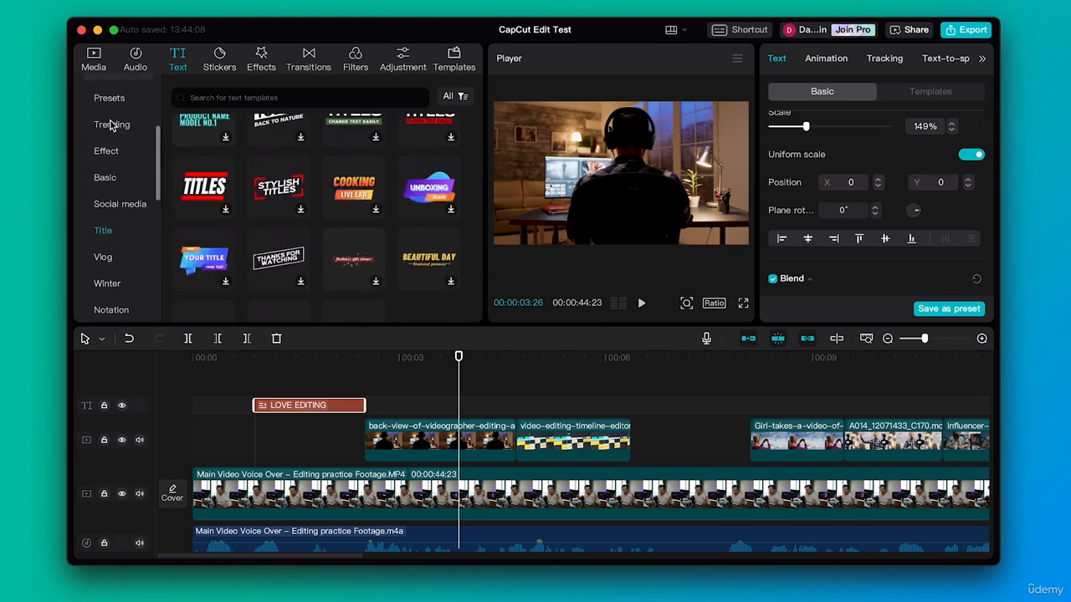
scroll(111, 124, "up", 2)
left_click(107, 220)
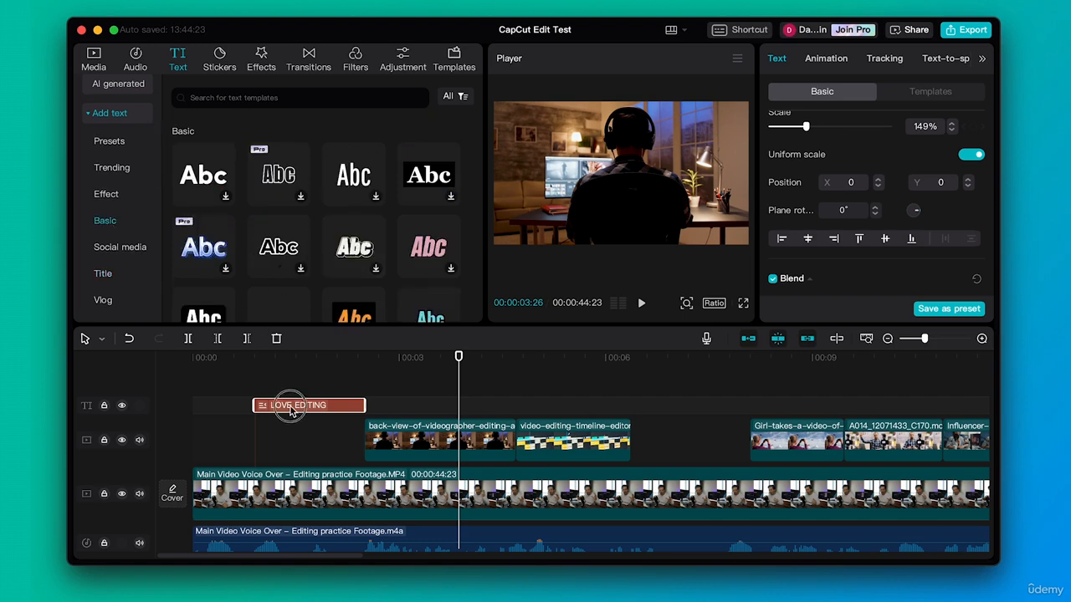
key("Delete")
left_click_drag(200, 176, 233, 406)
- Align the start of the Abc clip to 00:00:01:02 and shorten the clip to about 0.3 seconds
left_click(223, 357)
left_click_drag(223, 357, 266, 357)
left_click_drag(284, 406, 318, 407)
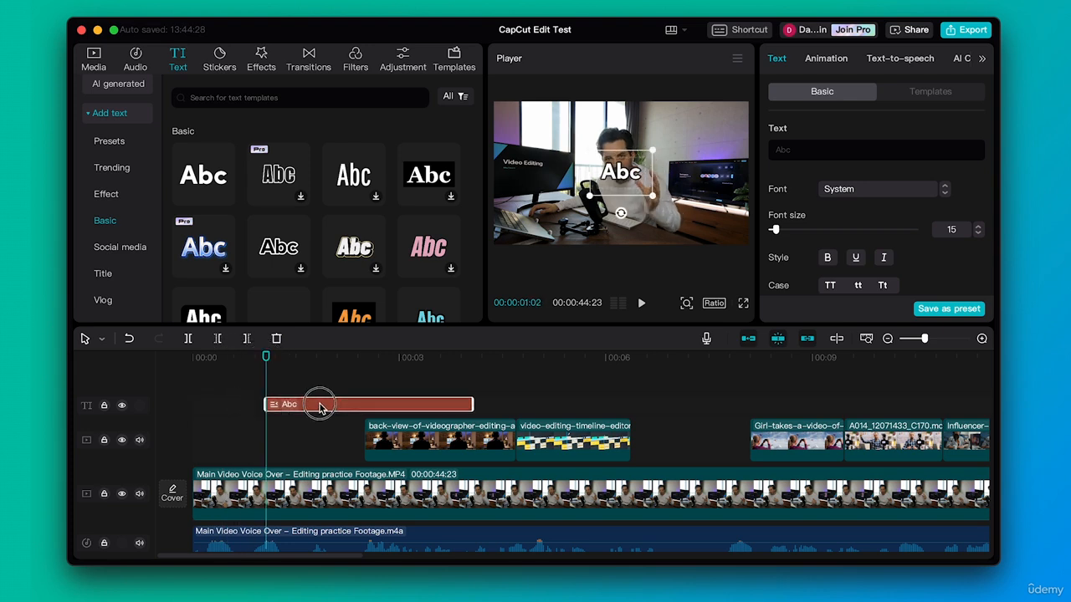
left_click_drag(470, 405, 283, 414)
- Replace the Abc placeholder text with "LOVE"
double_click(618, 172)
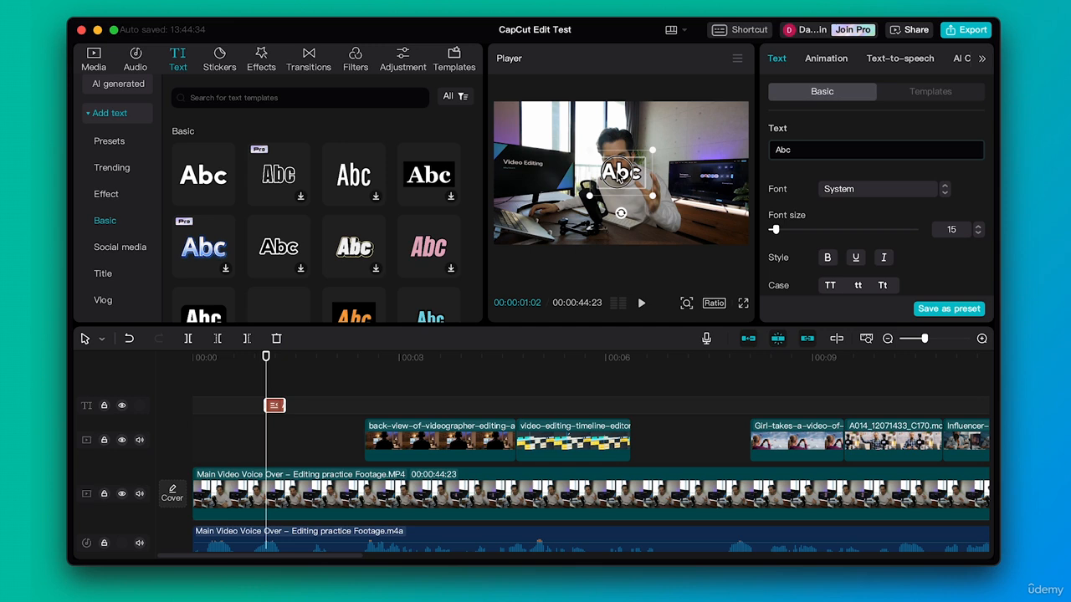
triple_click(802, 148)
key("BackSpace")
type("LOVE")
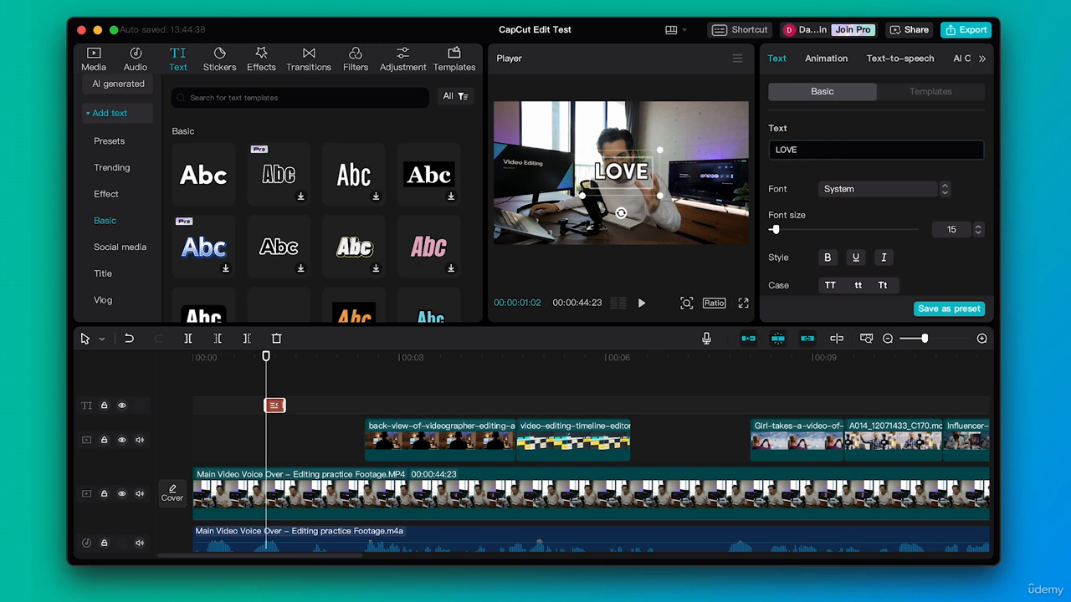
- Turn off the stroke on the LOVE text and enable a black shadow with 40% opacity and 33% blurriness
scroll(890, 221, "down", 10)
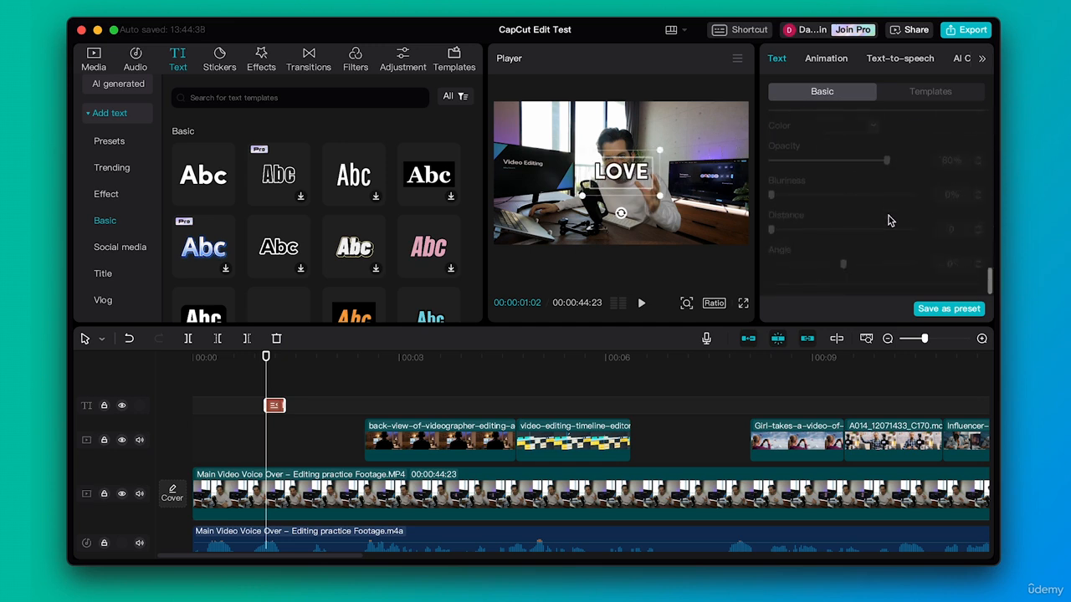
scroll(890, 221, "up", 5)
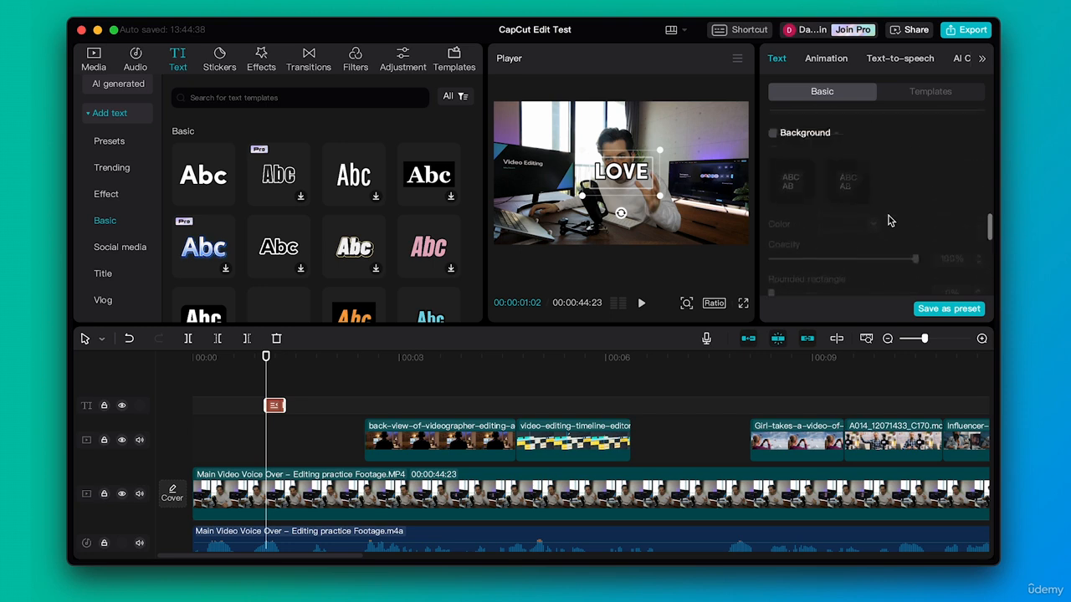
scroll(890, 221, "up", 2)
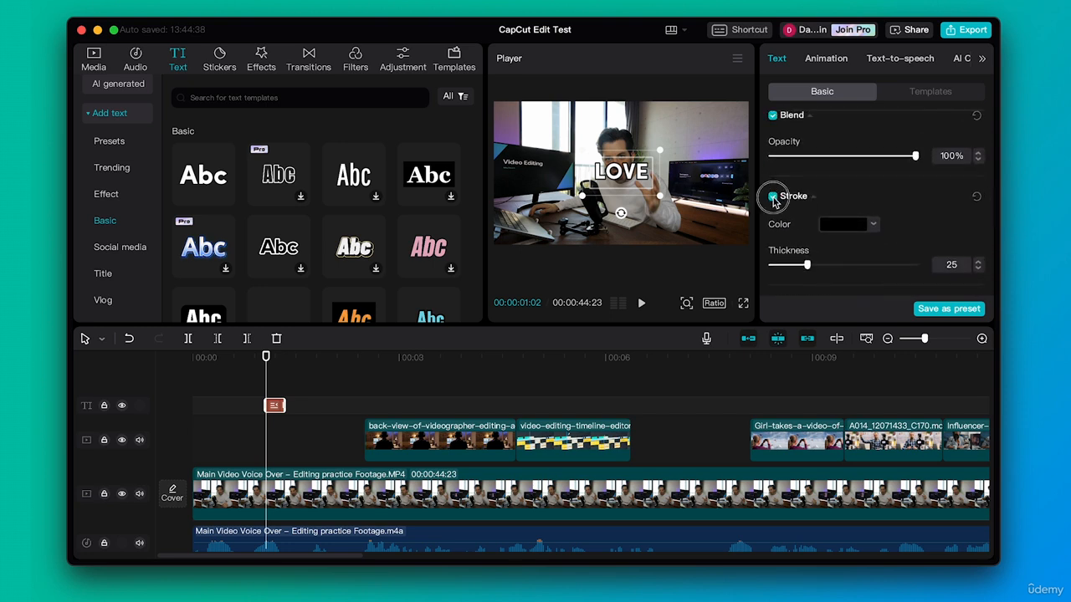
left_click(772, 195)
scroll(829, 221, "down", 5)
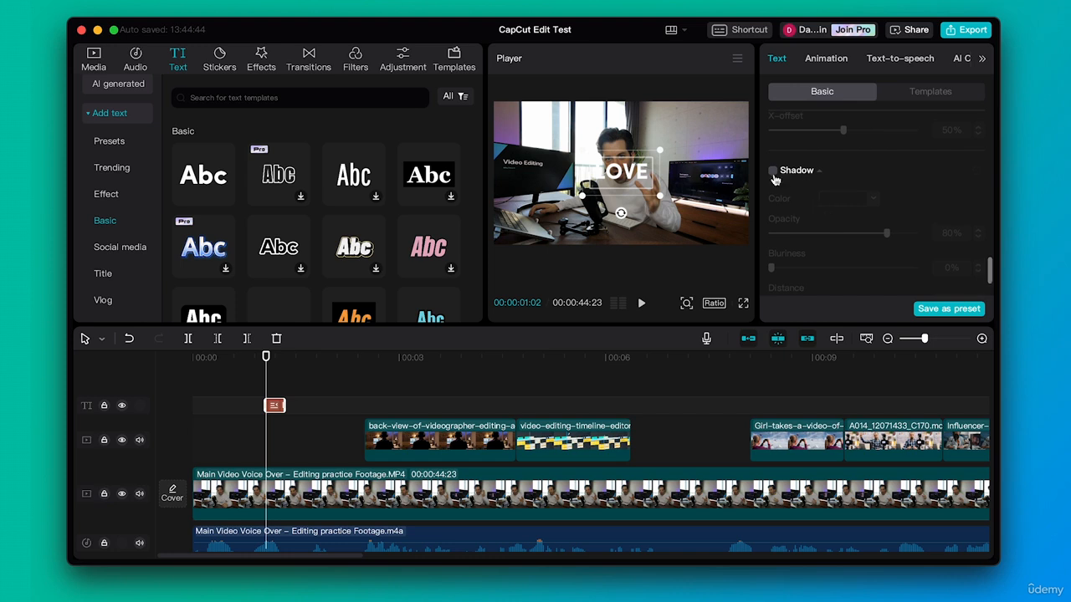
left_click(772, 170)
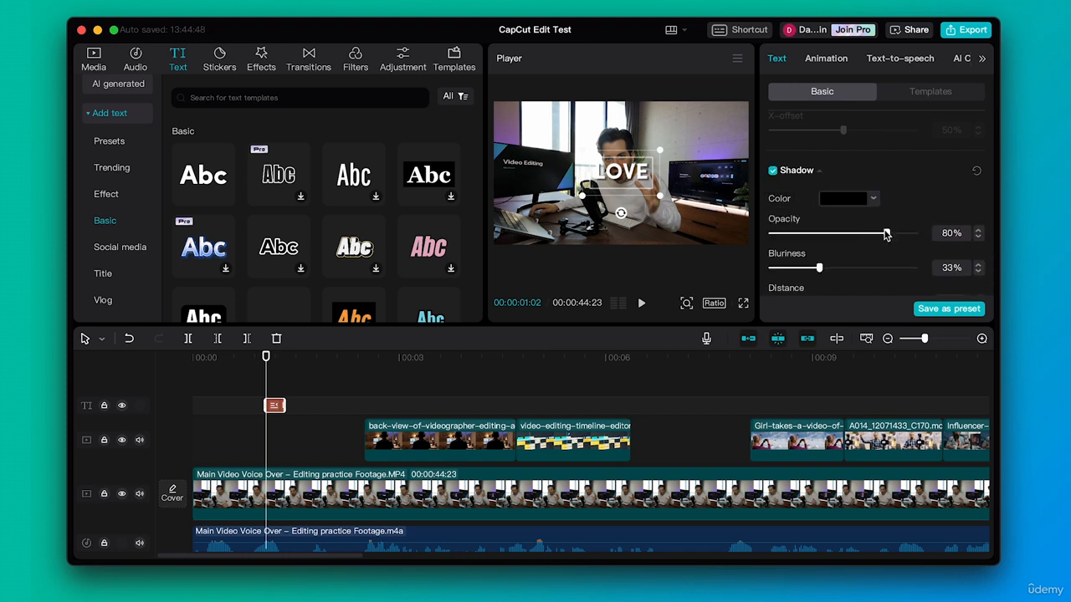
left_click_drag(886, 235, 829, 238)
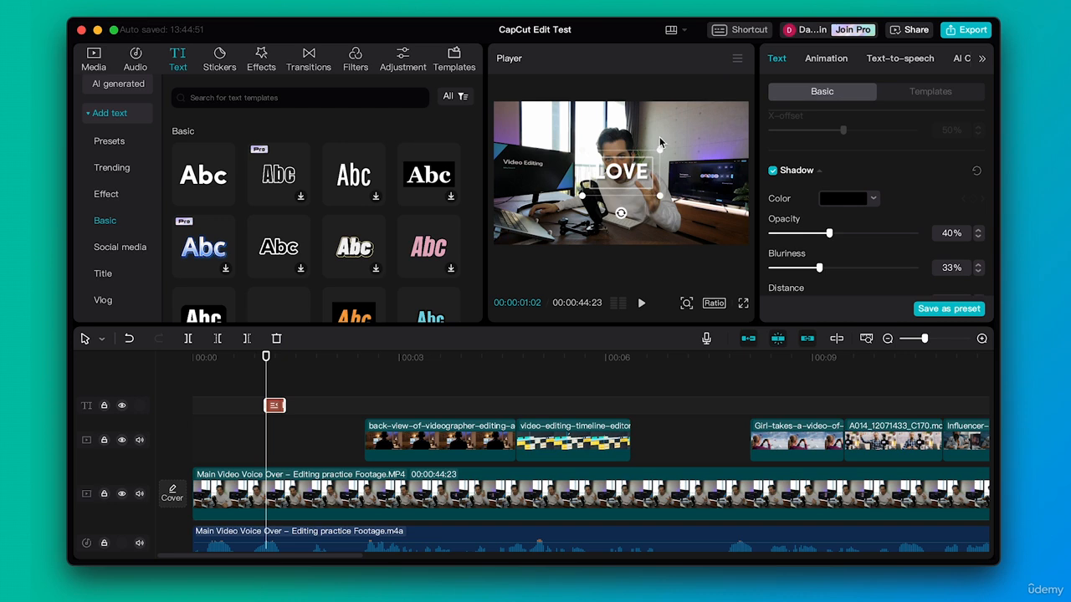
- Enlarge the LOVE text in the upper left of the video frame and extend its clip to end at 00:00:01:19
left_click_drag(661, 151, 610, 140)
left_click_drag(243, 359, 306, 356)
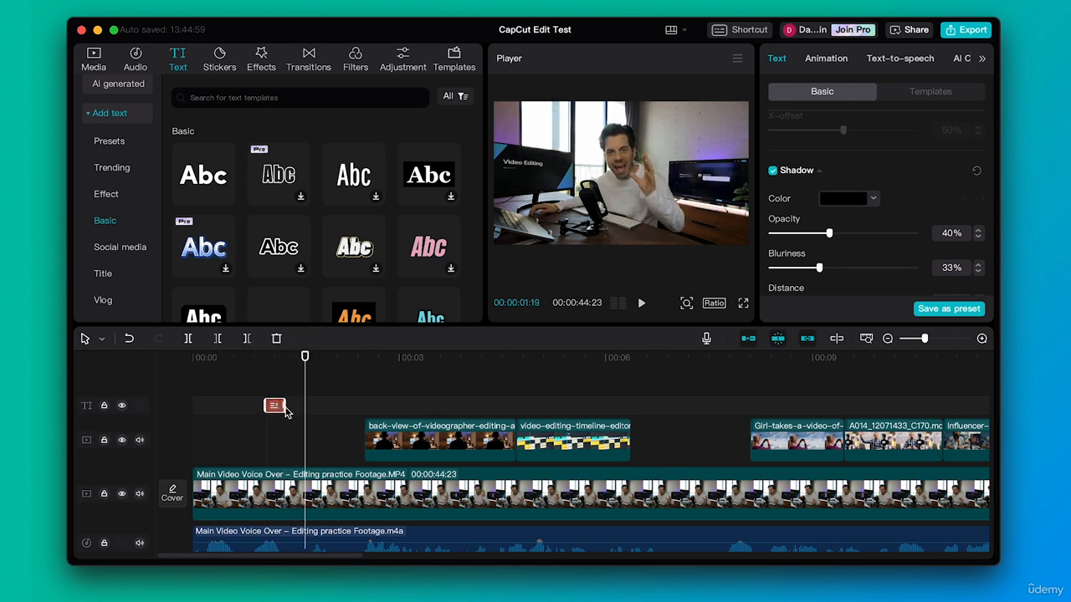
left_click_drag(285, 410, 303, 410)
key("super+z")
mouse_move(300, 366)
left_mouse_down()
mouse_move(275, 360)
mouse_move(289, 357)
left_mouse_up()
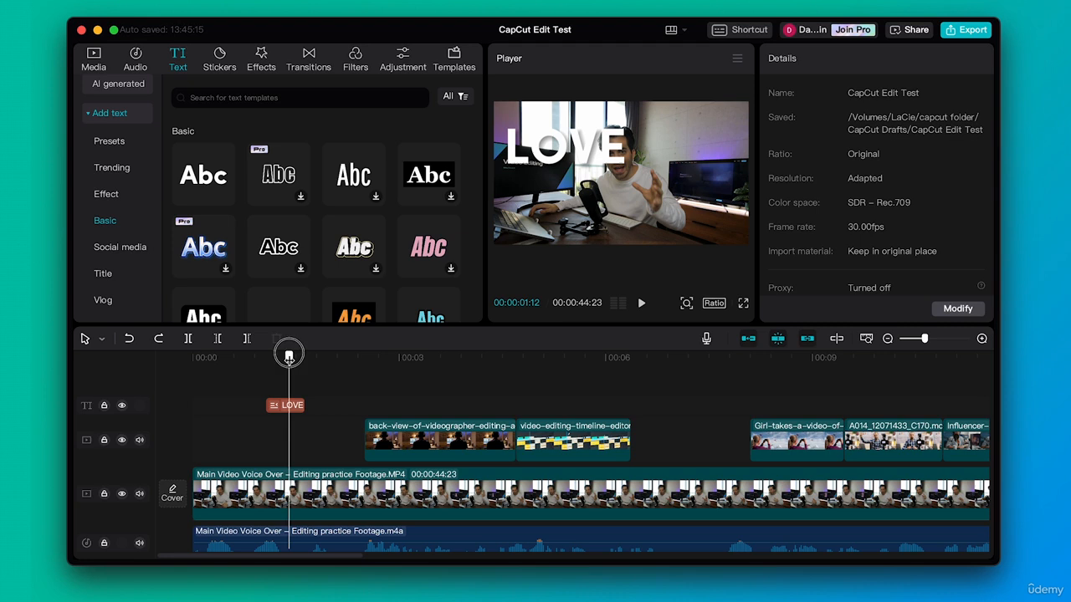
- Copy the LOVE clip and paste the duplicate at 00:00:01:19, directly after the original
left_click(293, 406)
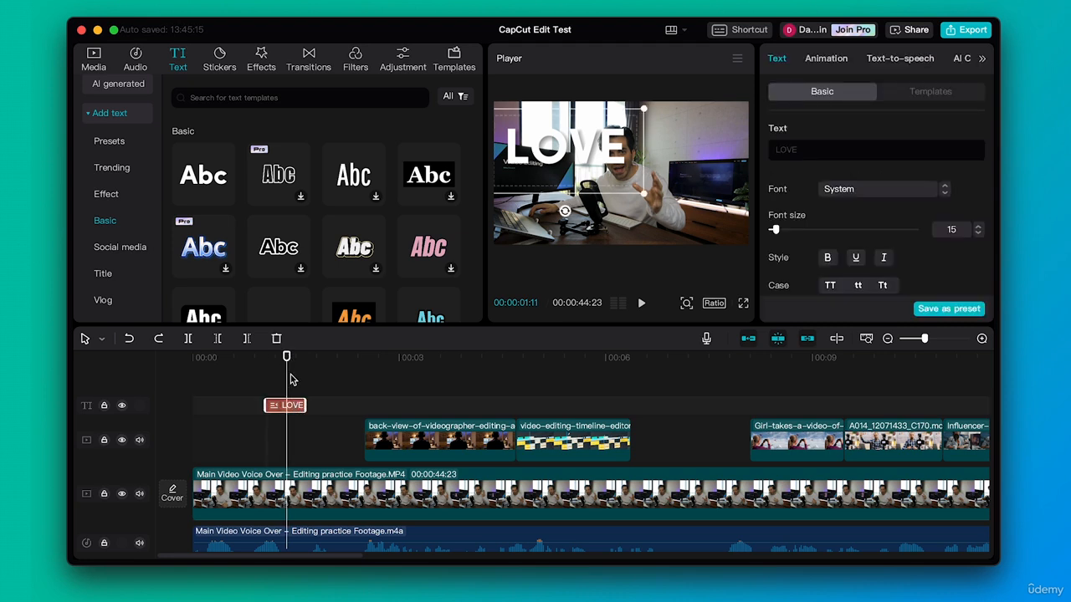
left_click_drag(289, 358, 306, 357)
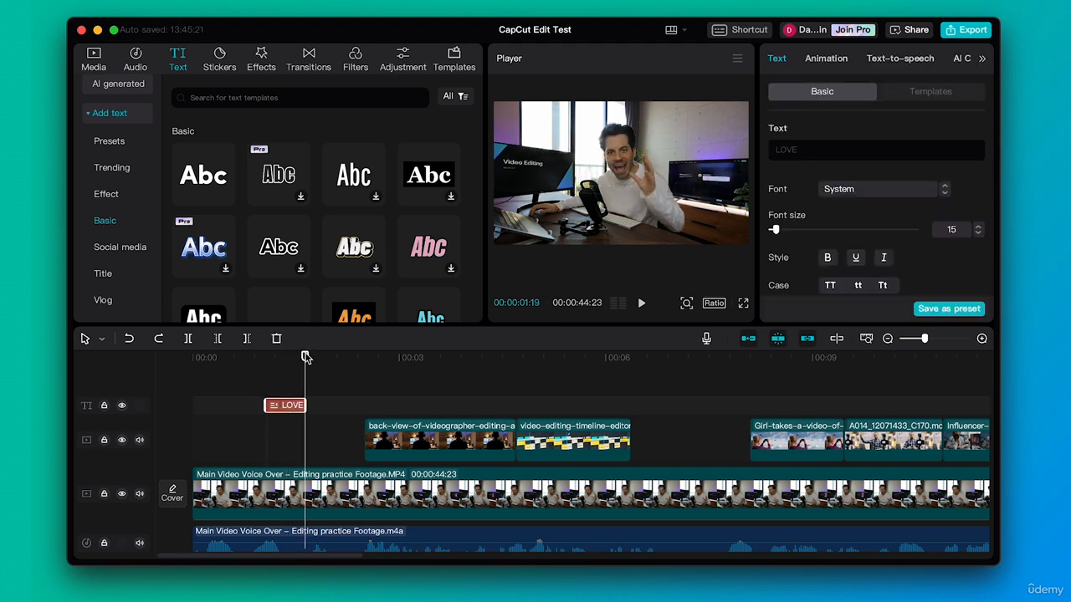
key("ctrl+v")
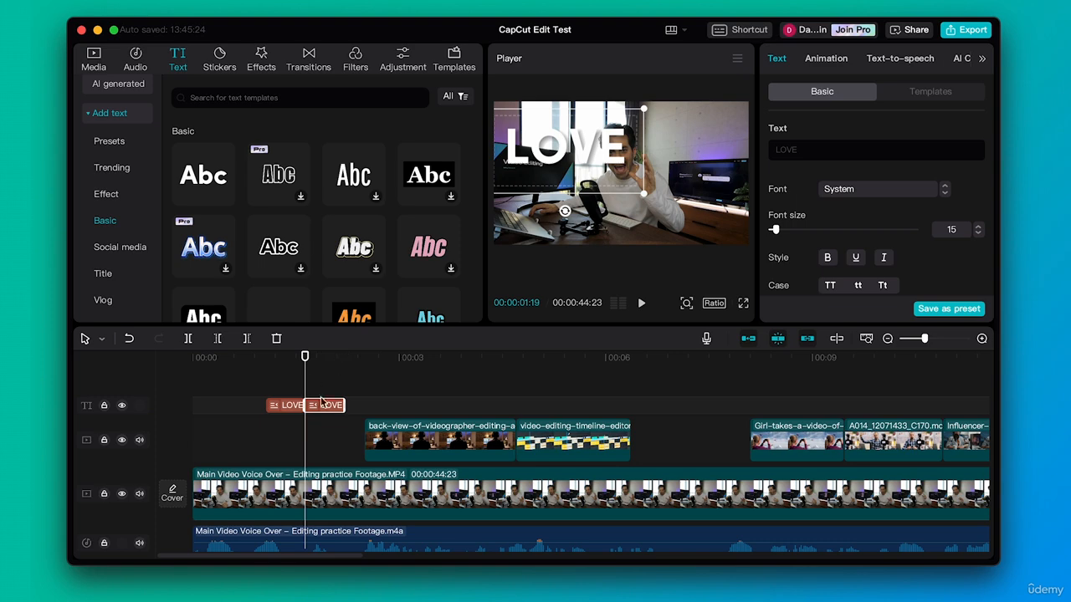
- Move the duplicated LOVE text to the lower left of the video frame on its own text track and shrink it slightly
double_click(583, 157)
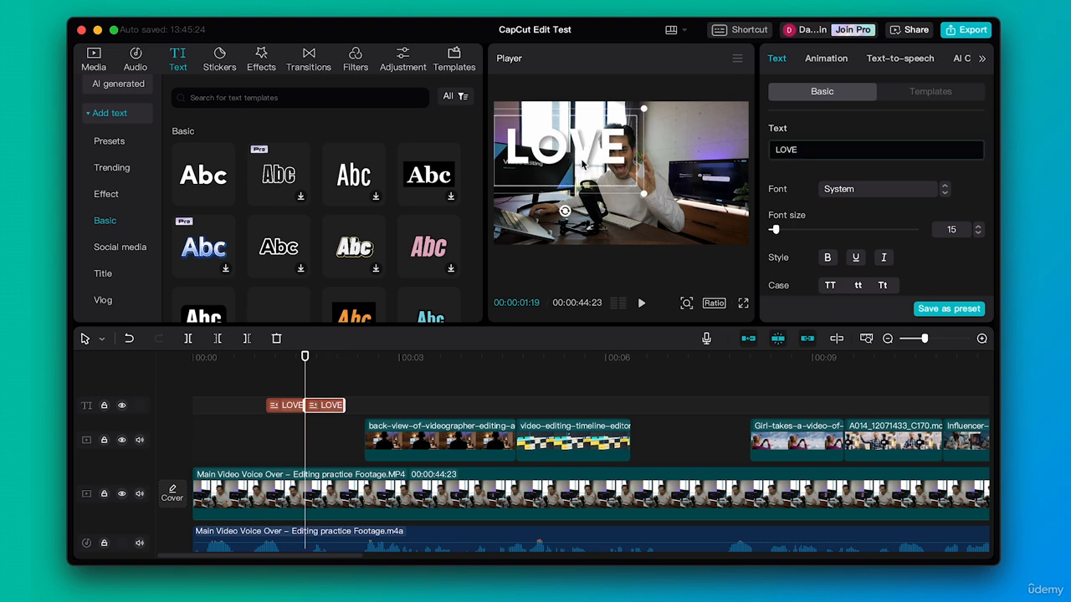
left_click(547, 216)
left_click(330, 406)
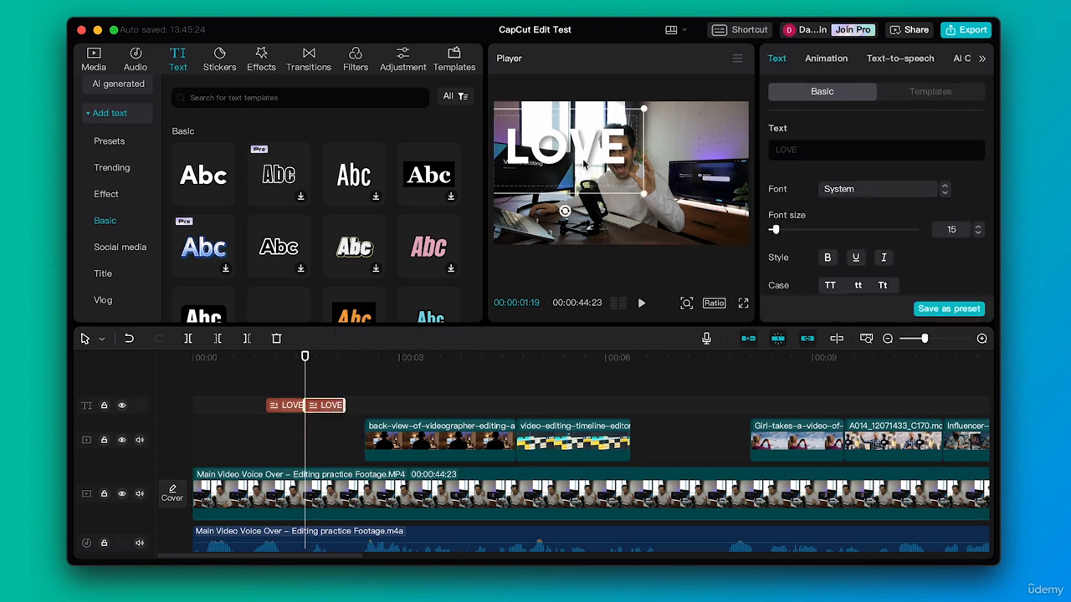
left_click_drag(583, 164, 577, 209)
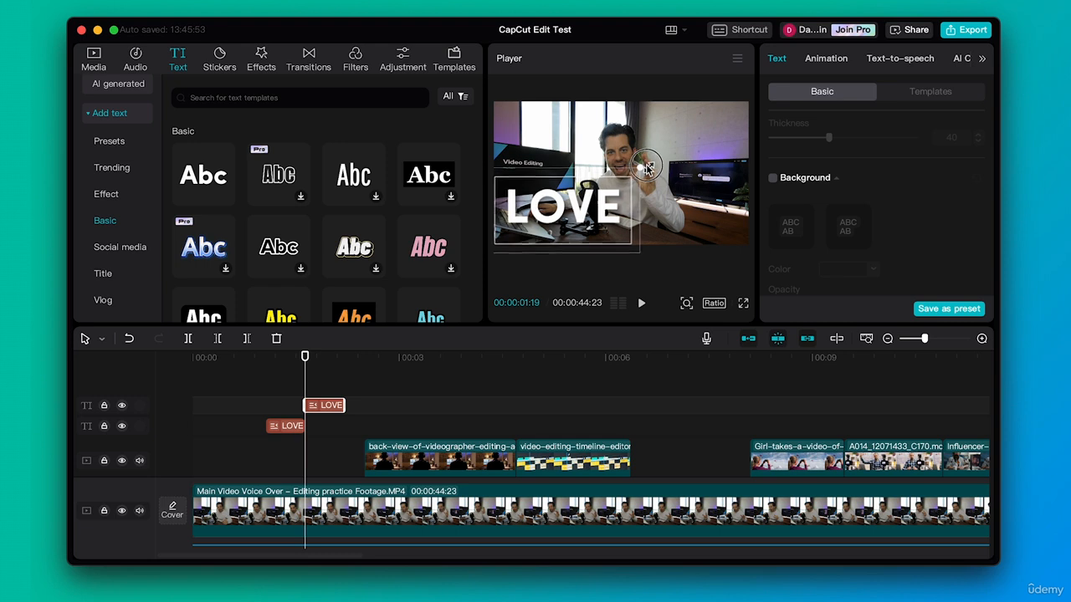
left_click_drag(646, 166, 643, 168)
- Change the duplicate's text to "EDITING" and reposition it so the whole word fits in the lower part of the video frame
scroll(875, 125, "up", 5)
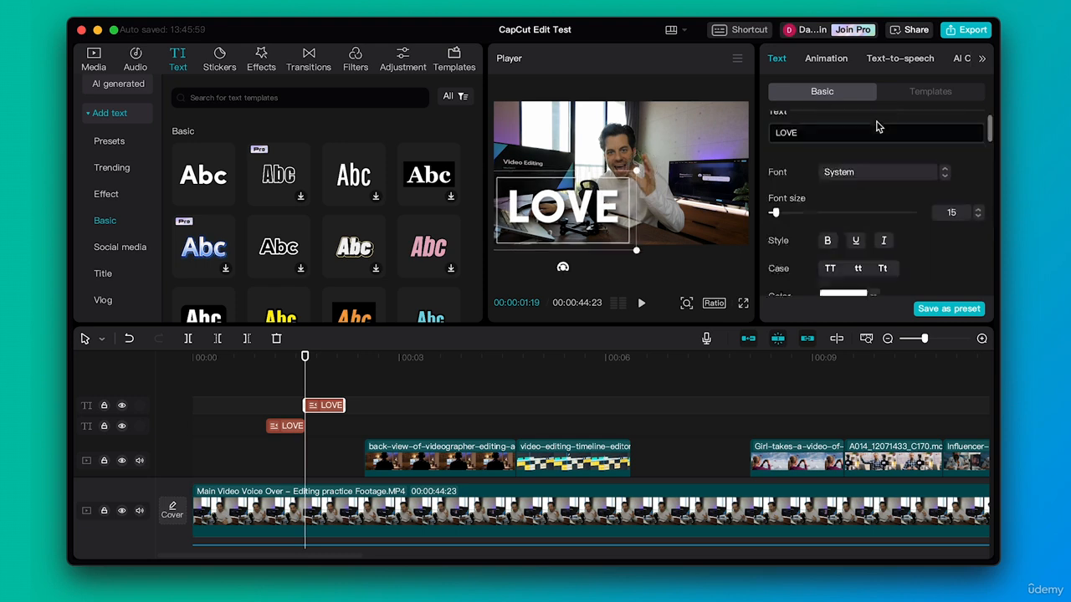
double_click(820, 151)
type("EDITINGF")
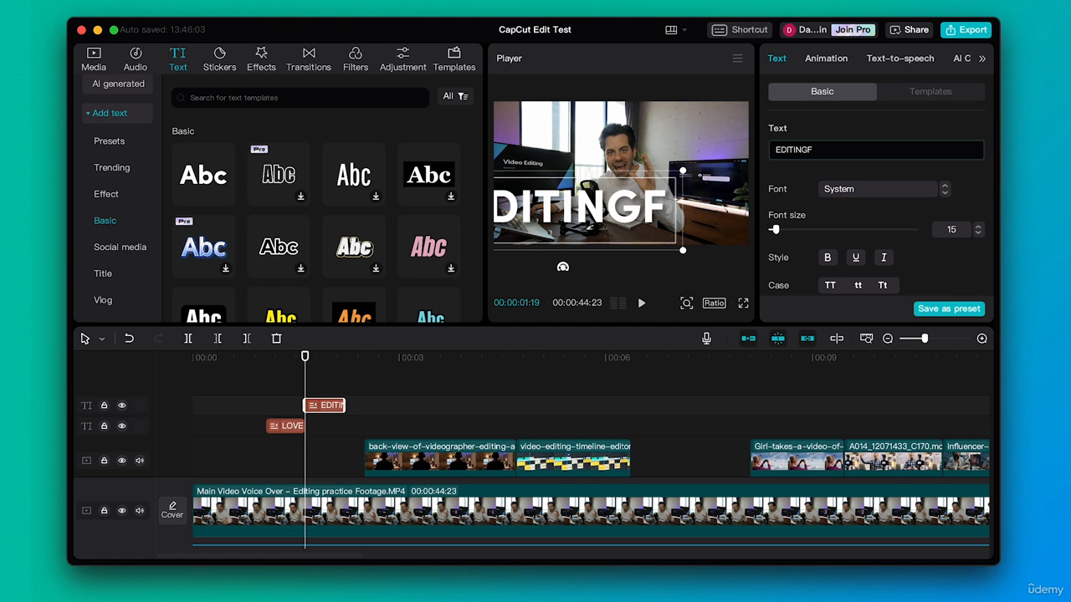
key("BackSpace")
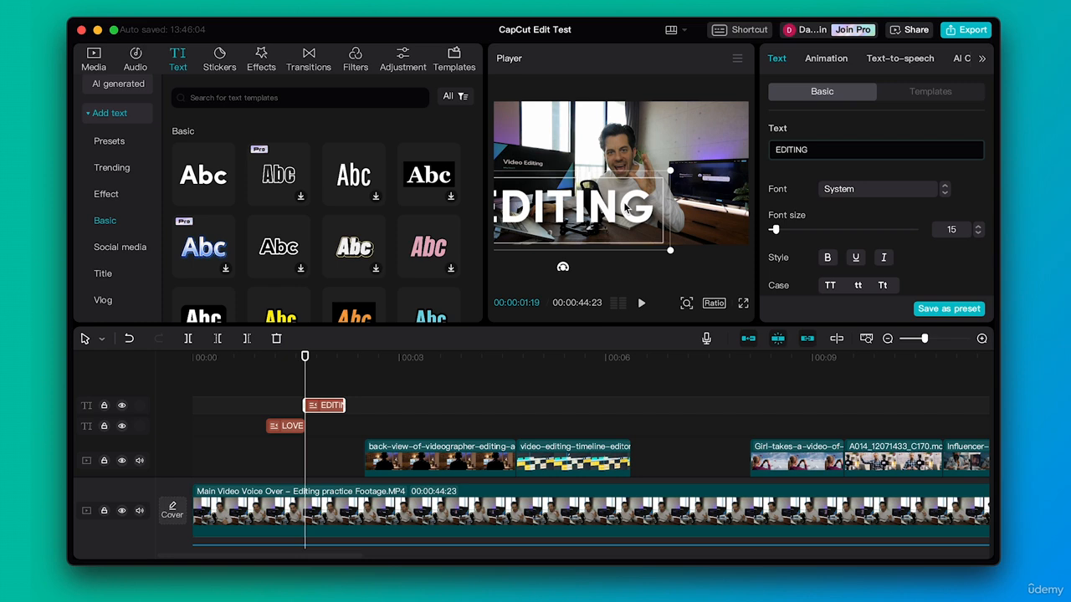
mouse_move(625, 207)
left_mouse_down()
mouse_move(673, 211)
mouse_move(632, 212)
left_mouse_up()
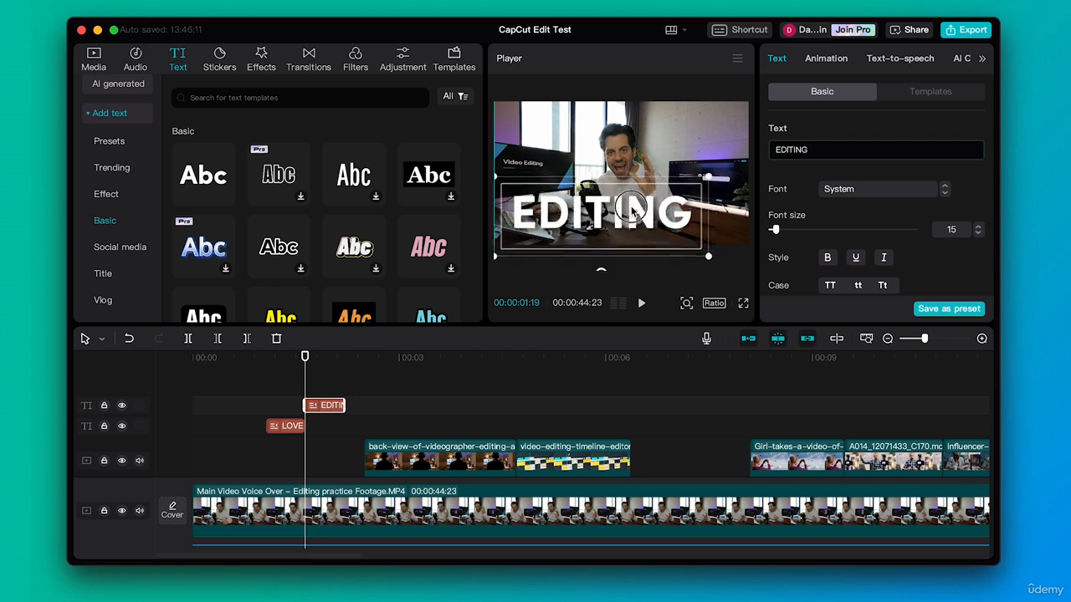
- Play the opening twice to check the timing of the LOVE and EDITING text clips
left_click(242, 357)
key("space")
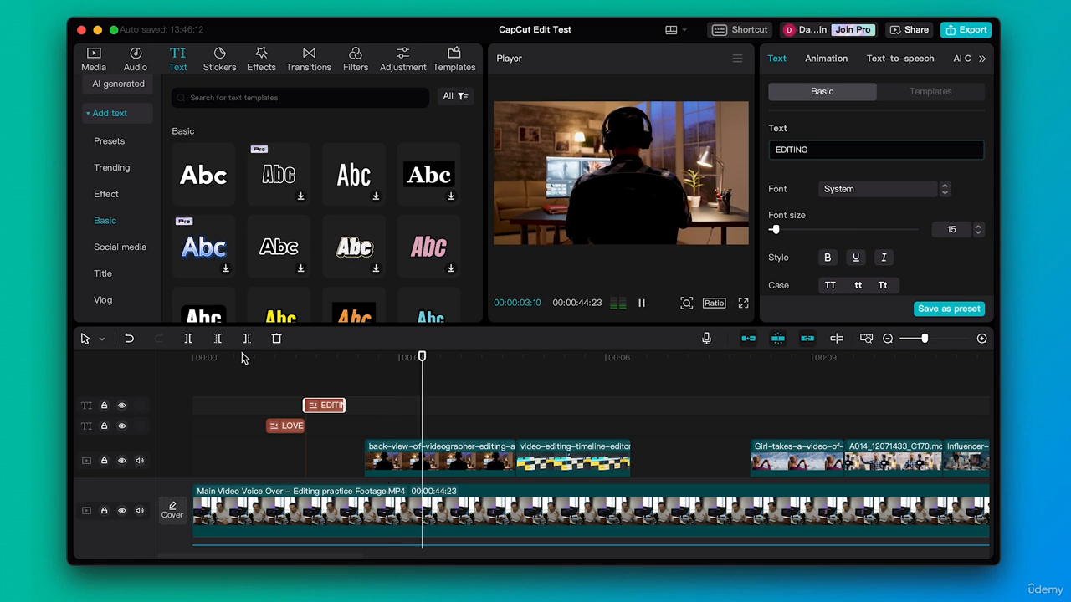
left_click(265, 374)
key("space")
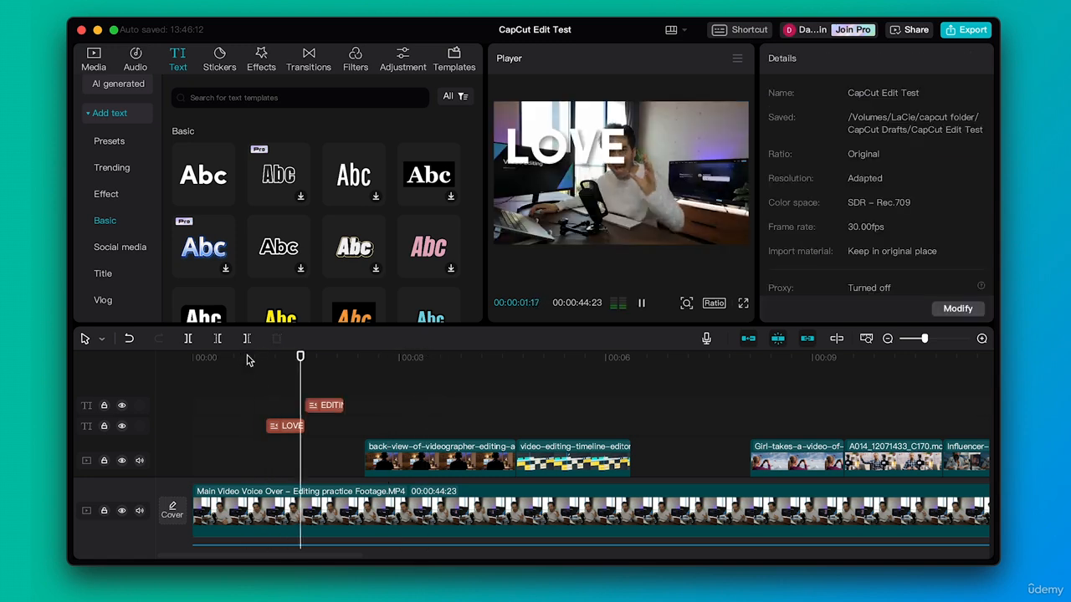
key("space")
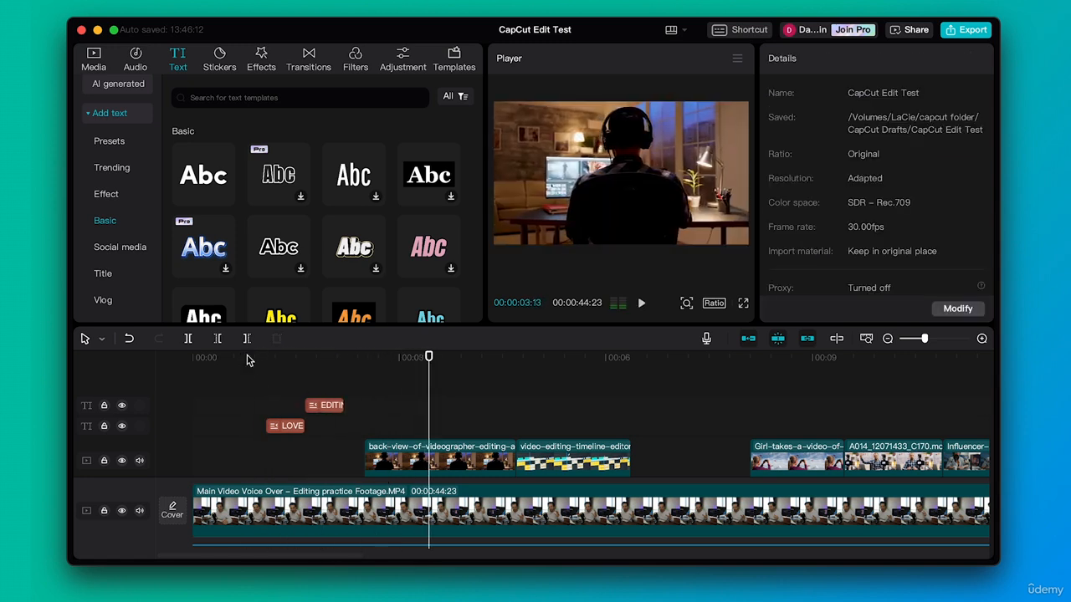
- Move the LOVE text to the centre of the video frame
left_click_drag(268, 360, 281, 358)
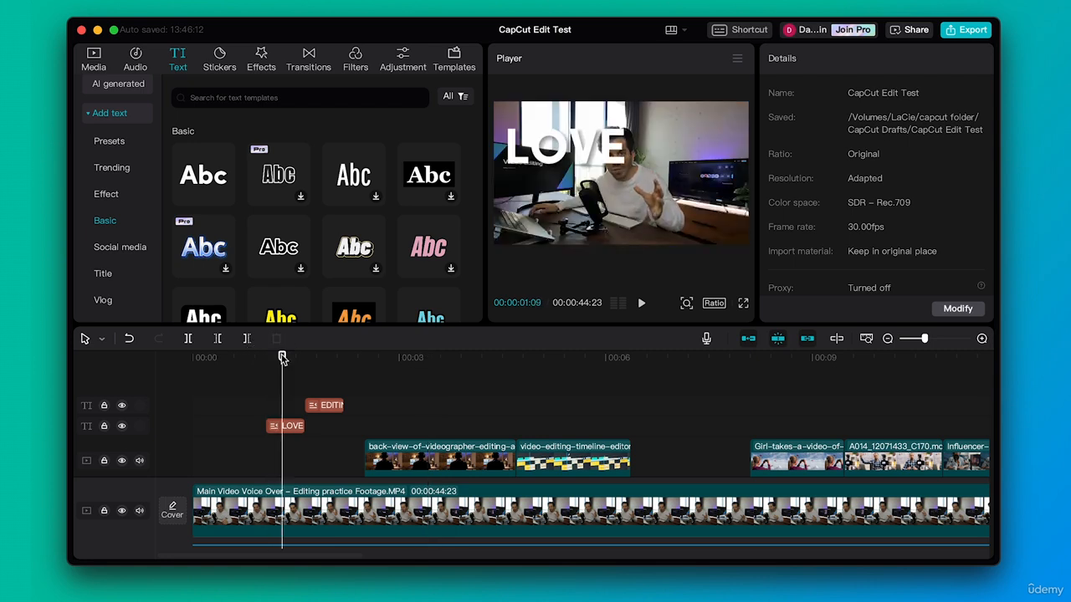
left_click(586, 159)
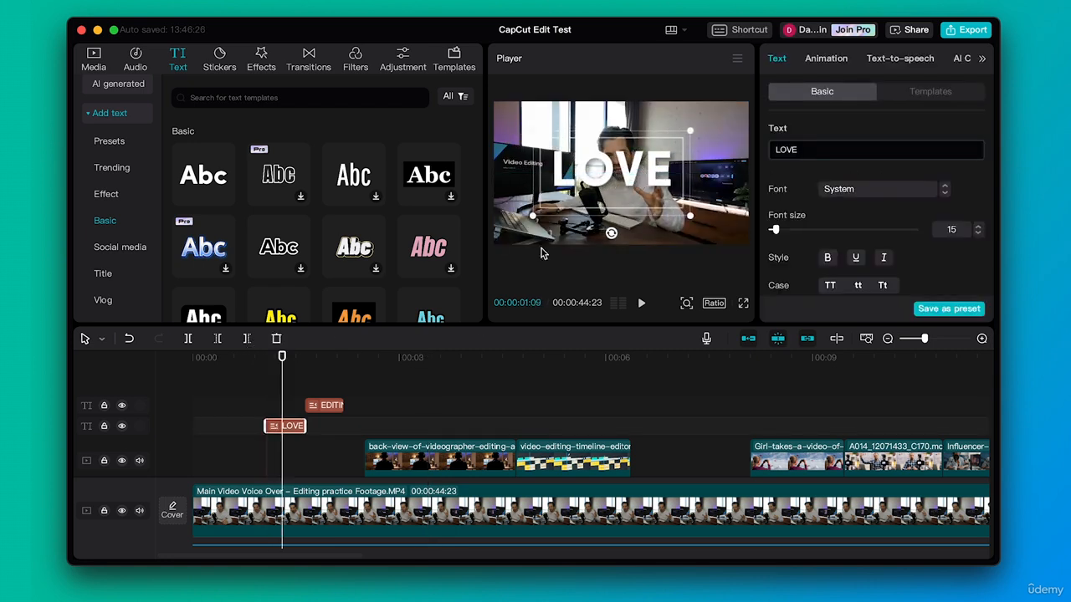
- Move the EDITING text to the centre of the video frame and play the opening to check both words
left_click(323, 358)
left_click_drag(598, 211, 619, 171)
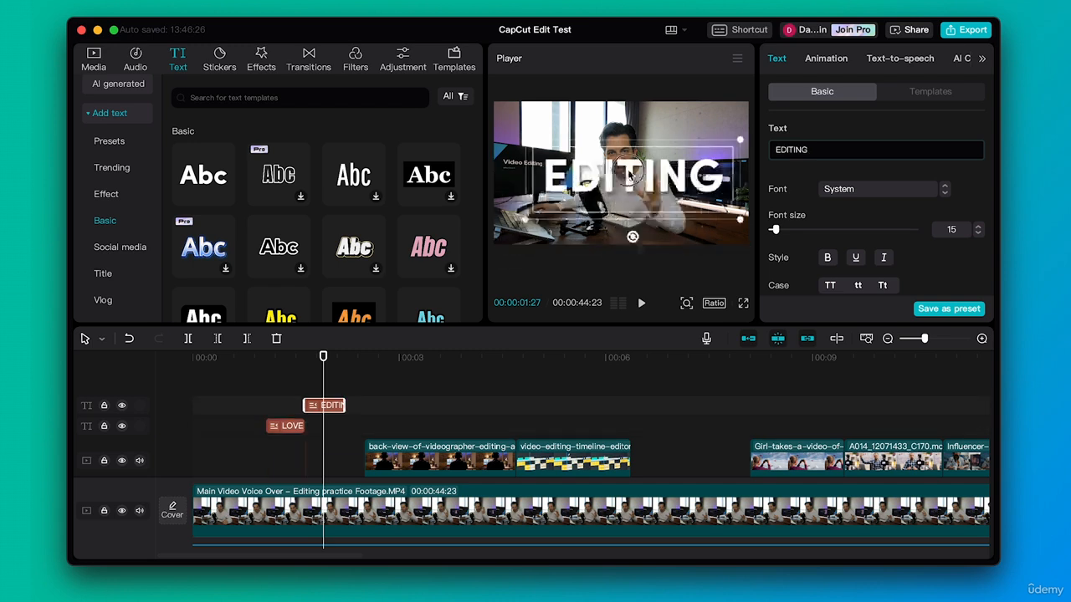
left_click(243, 358)
left_click(267, 367)
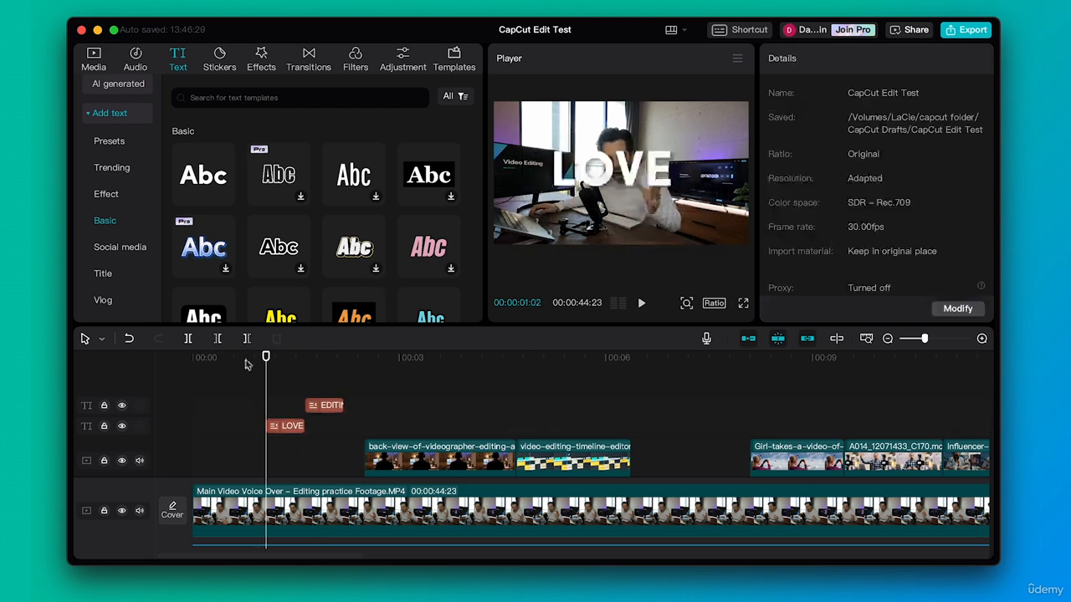
left_click(241, 363)
key("space")
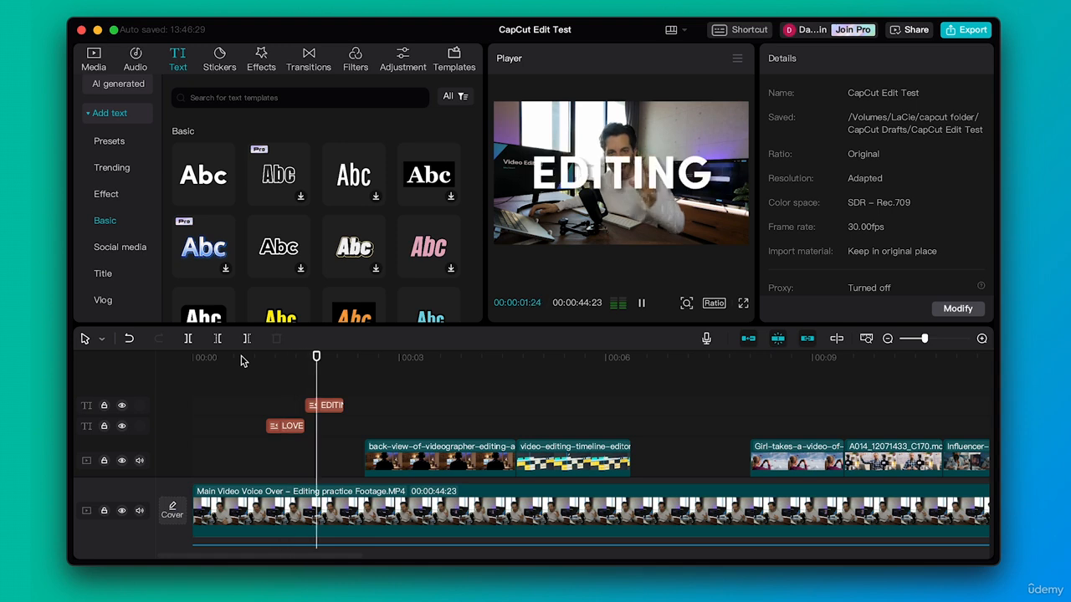
key("space")
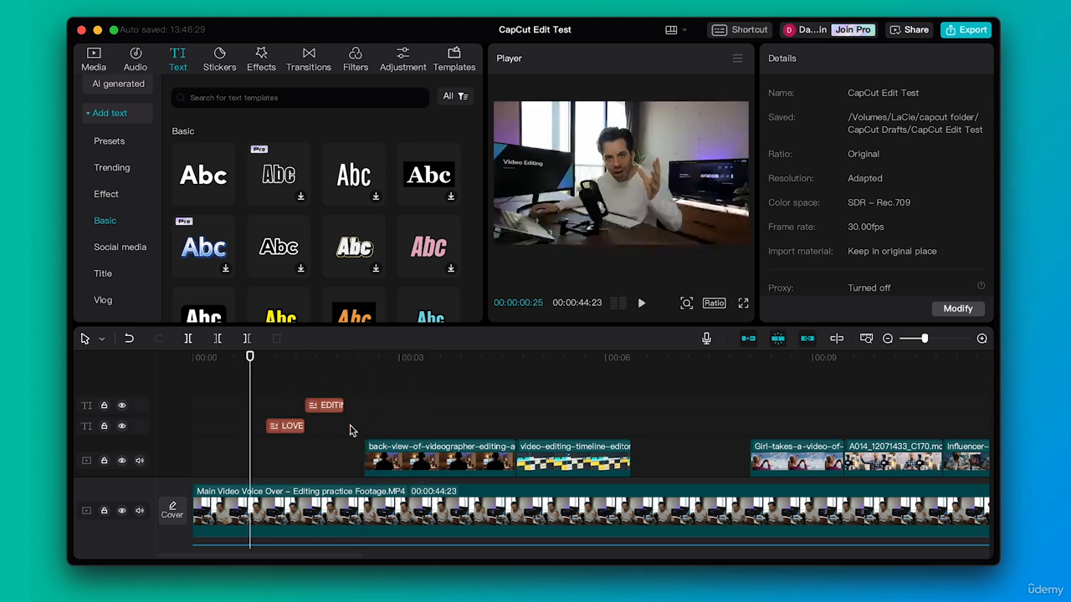
- Extend the end of the EDITING text clip to the start of the back-view-of-videographer clip and play the result
left_click(339, 407)
left_click_drag(341, 407, 363, 407)
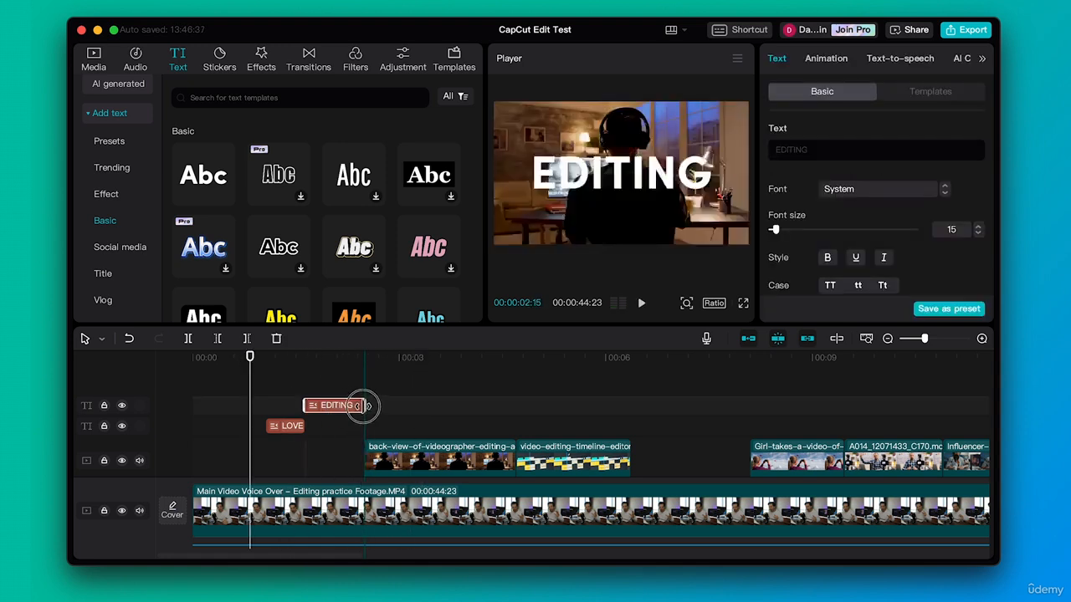
key("space")
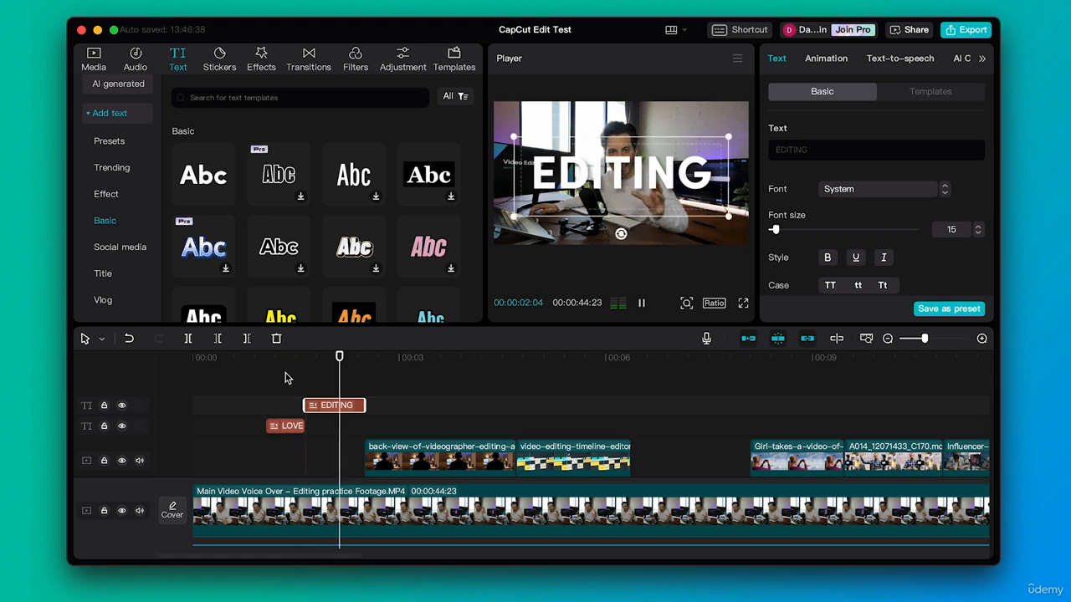
left_click(385, 392)
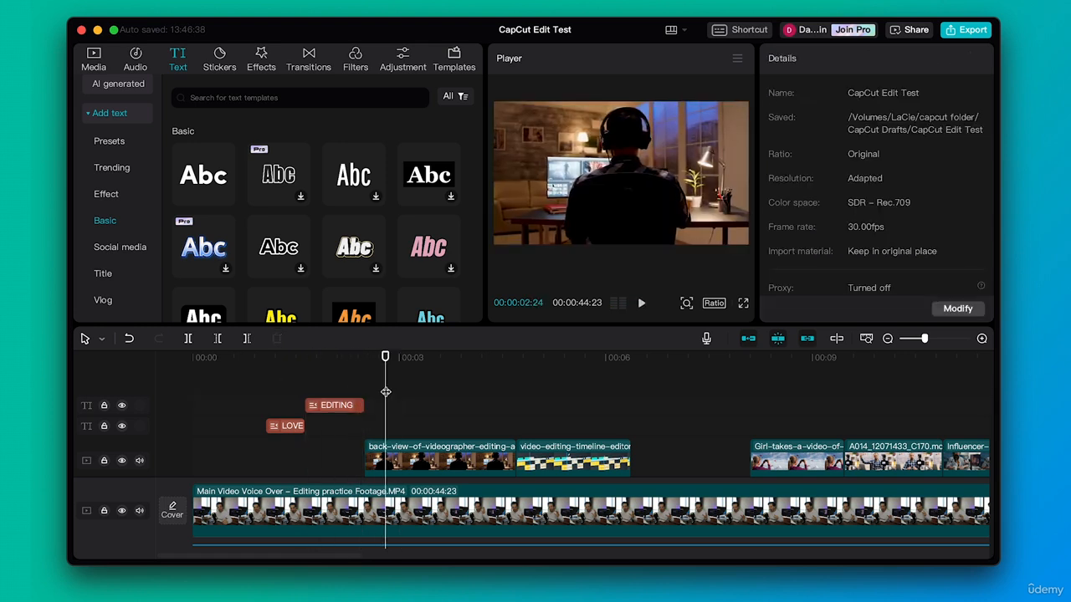
- Play the section from the end of the video-editing-timeline clip into the clip of the girl taking a video
left_click(639, 358)
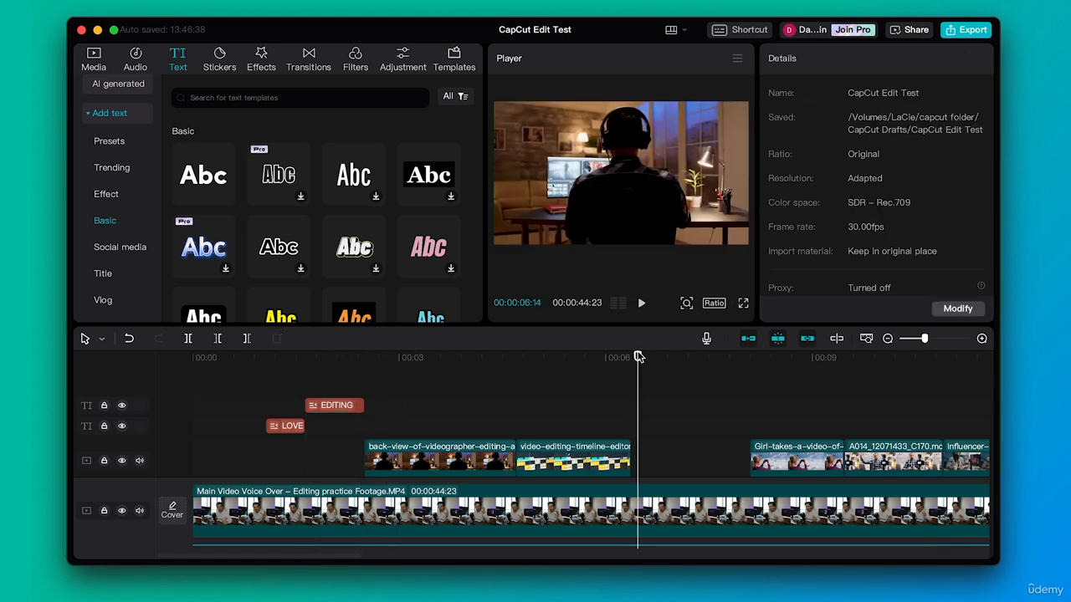
key("space")
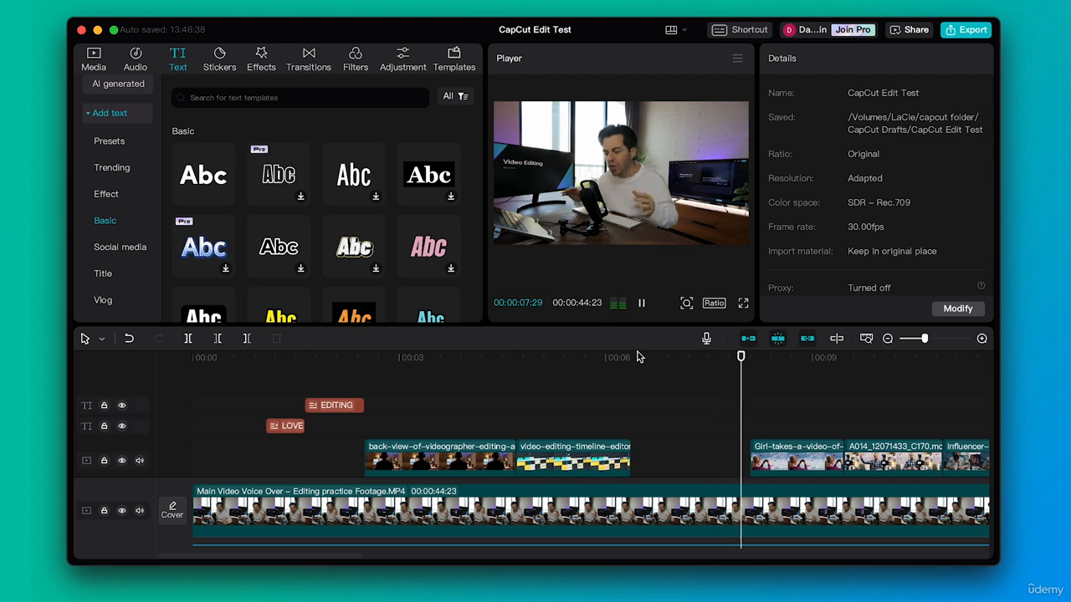
key("space")
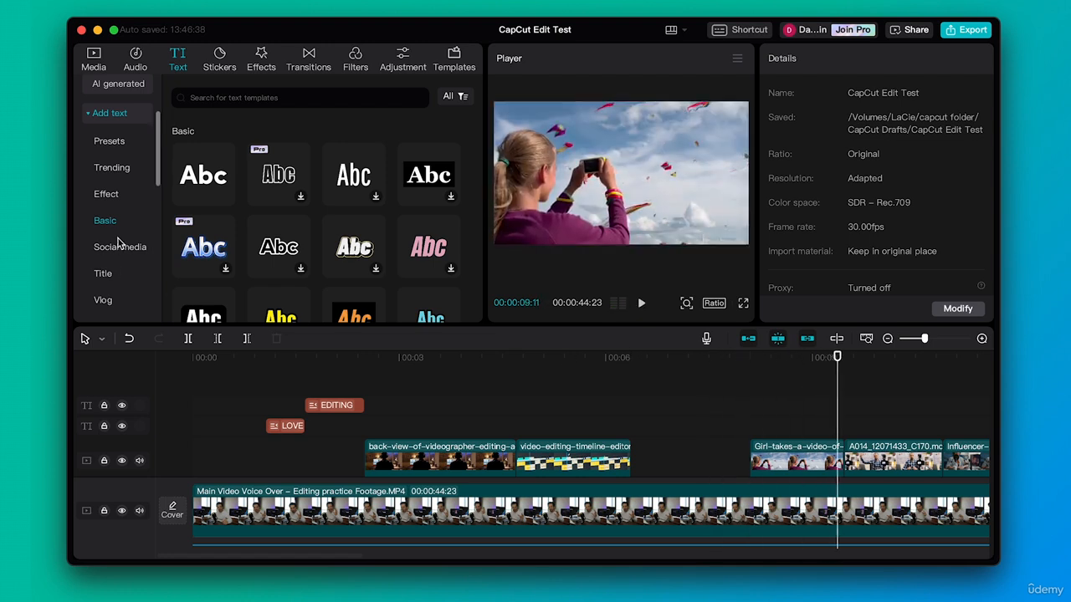
- Browse the text template categories, examining the Notation and Message designs
scroll(119, 241, "down", 3)
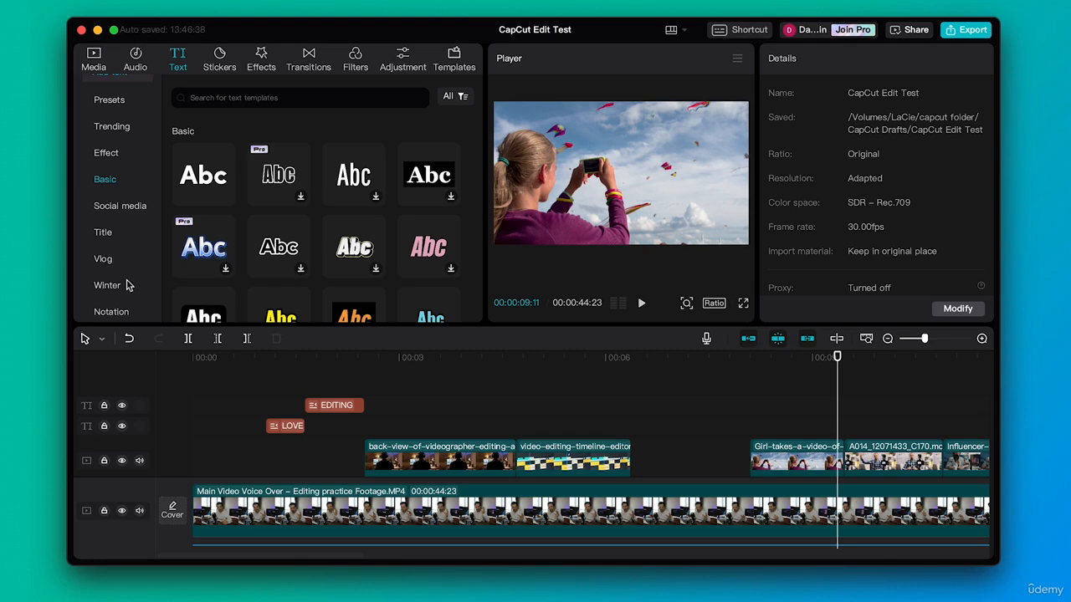
scroll(128, 285, "down", 3)
left_click(109, 234)
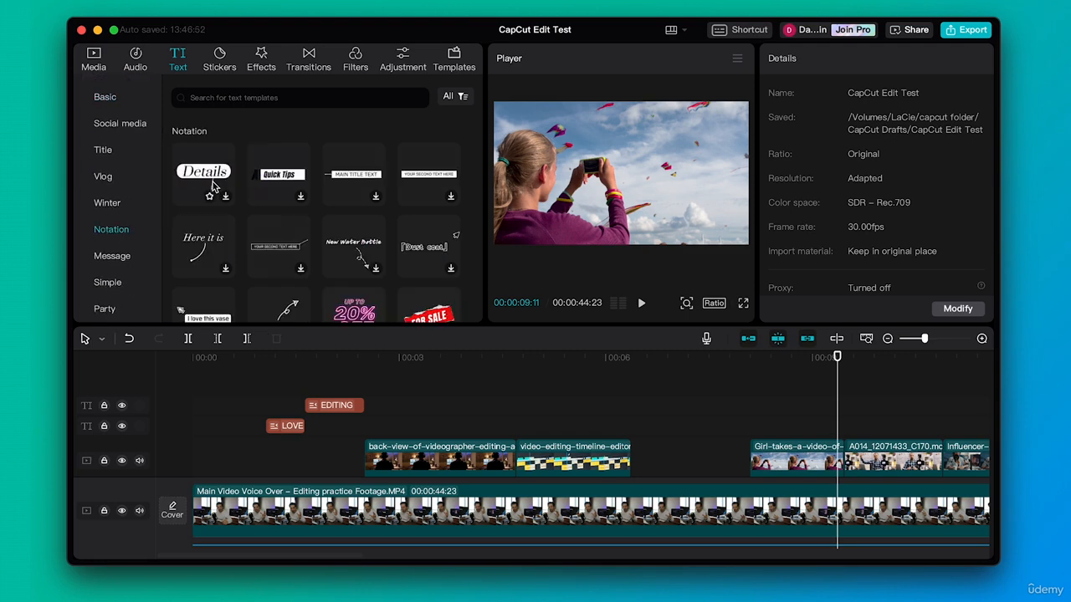
scroll(102, 255, "down", 1)
left_click(98, 232)
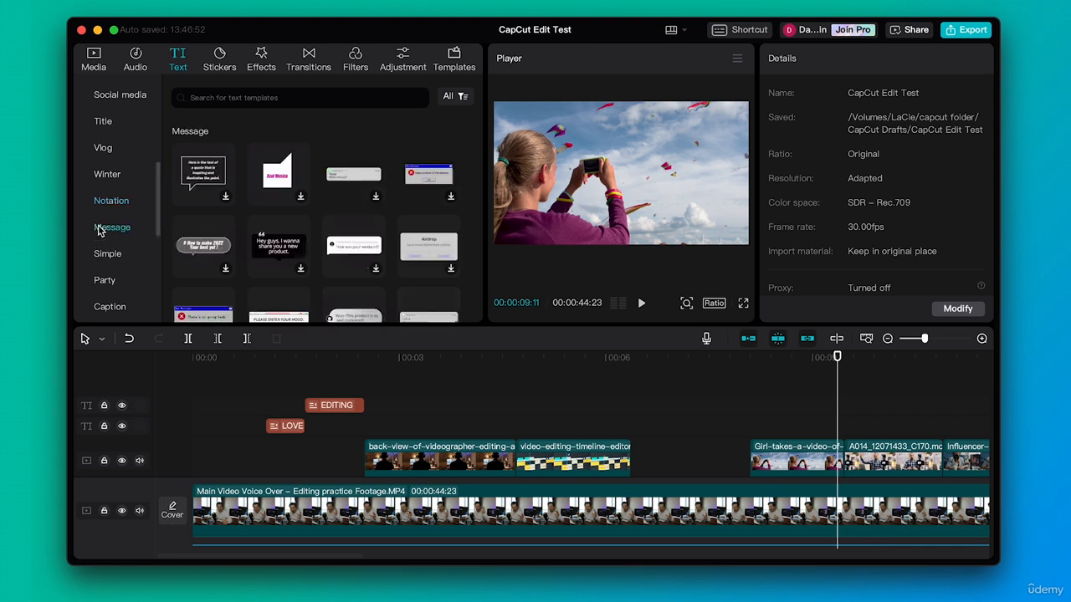
scroll(327, 228, "down", 3)
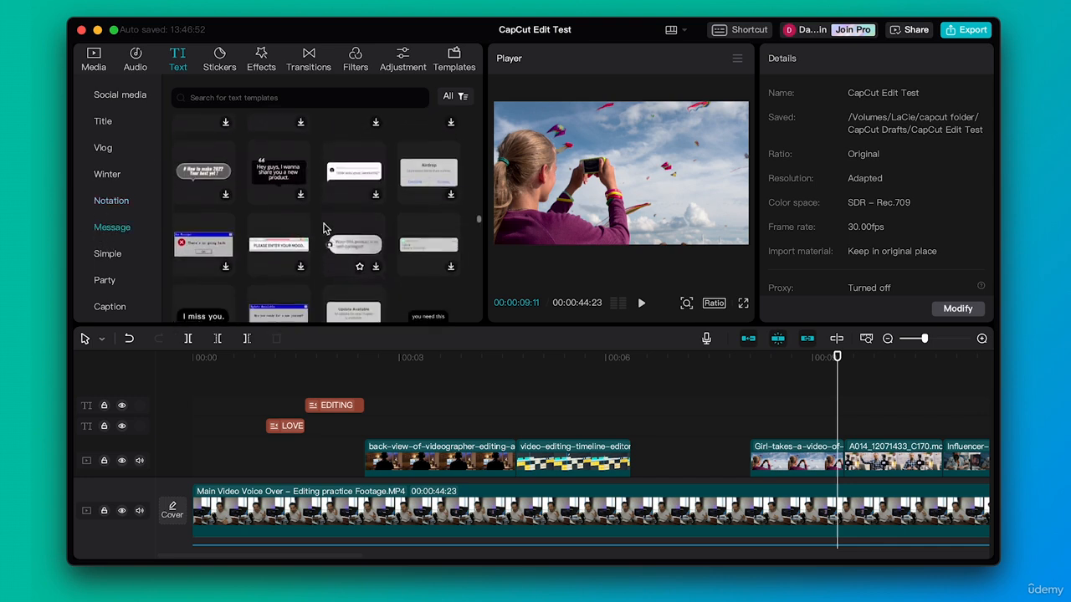
scroll(208, 168, "down", 3)
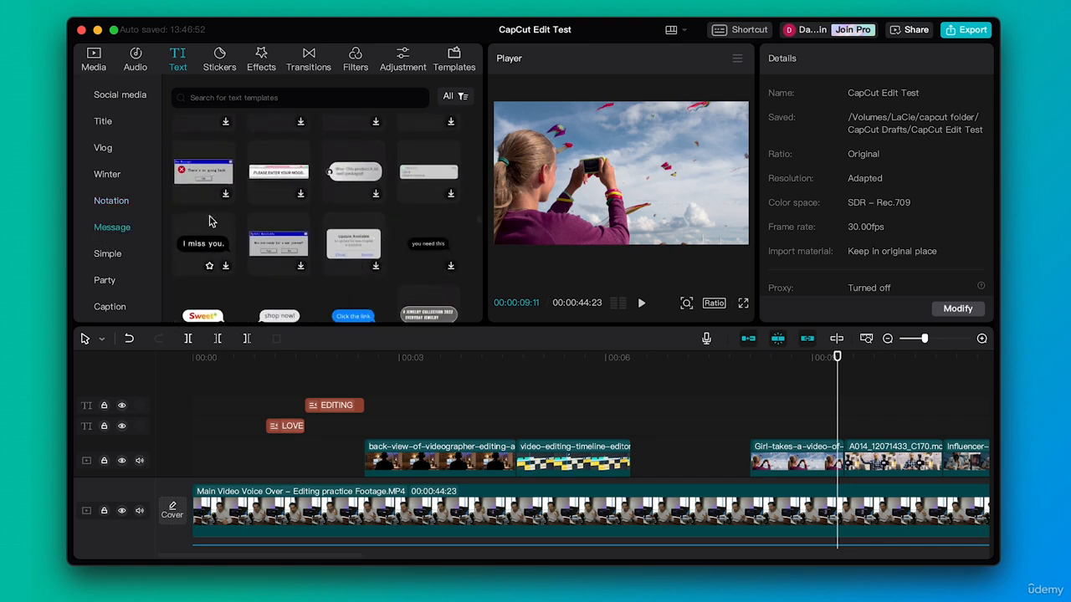
scroll(350, 220, "up", 8)
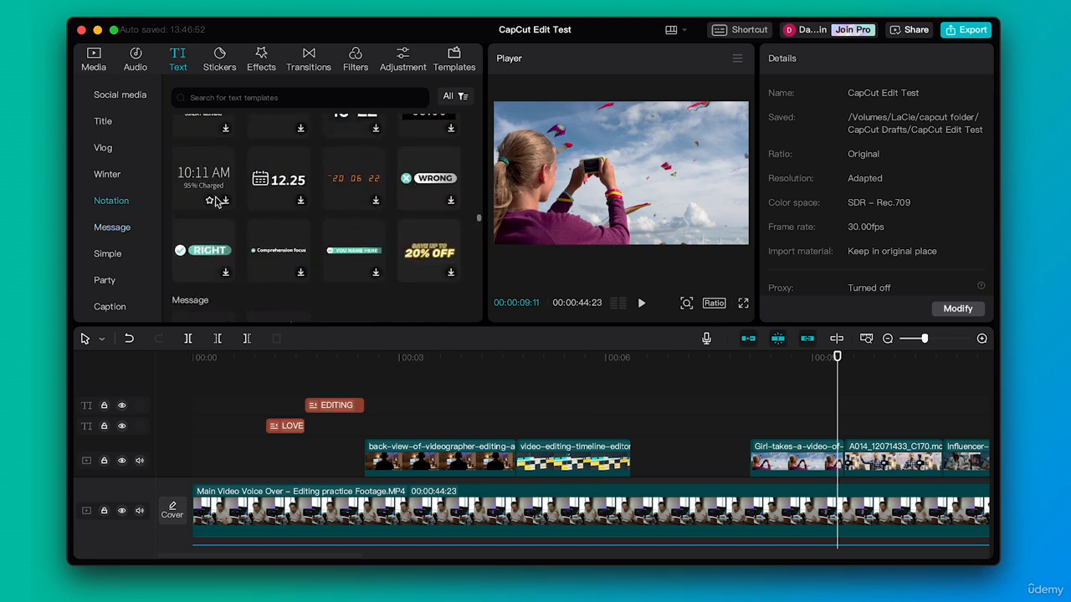
scroll(126, 196, "up", 6)
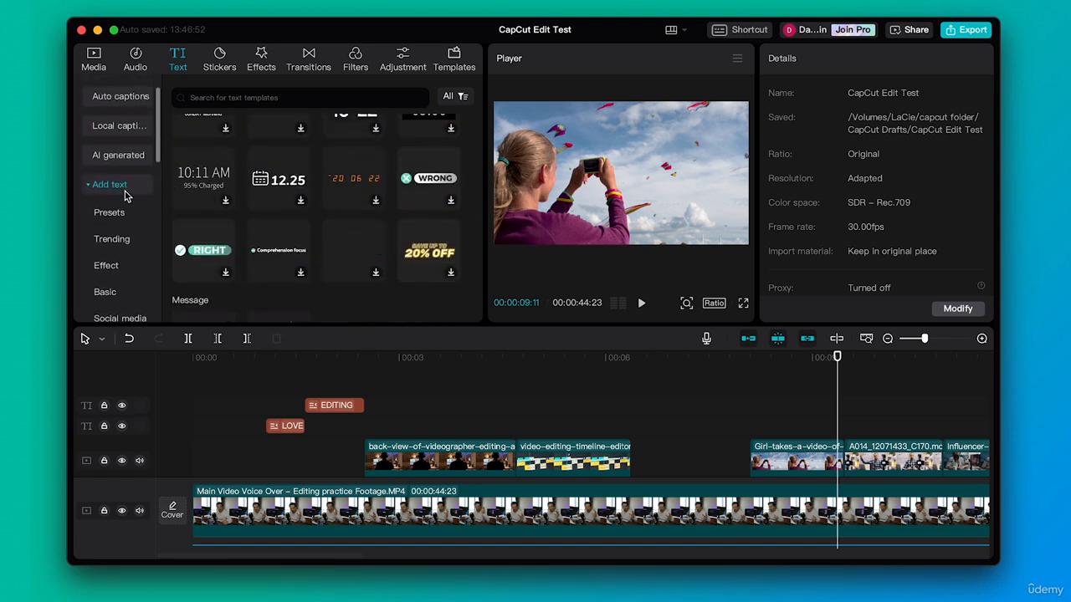
scroll(125, 196, "down", 5)
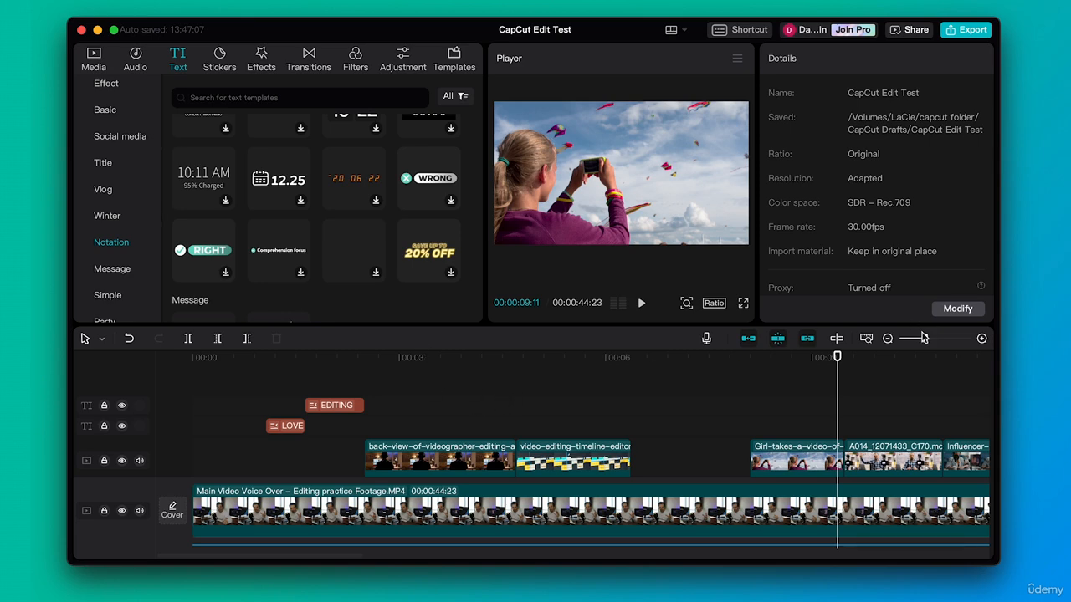
- Zoom the timeline out to view the whole edit from its beginning
left_click_drag(924, 338, 912, 340)
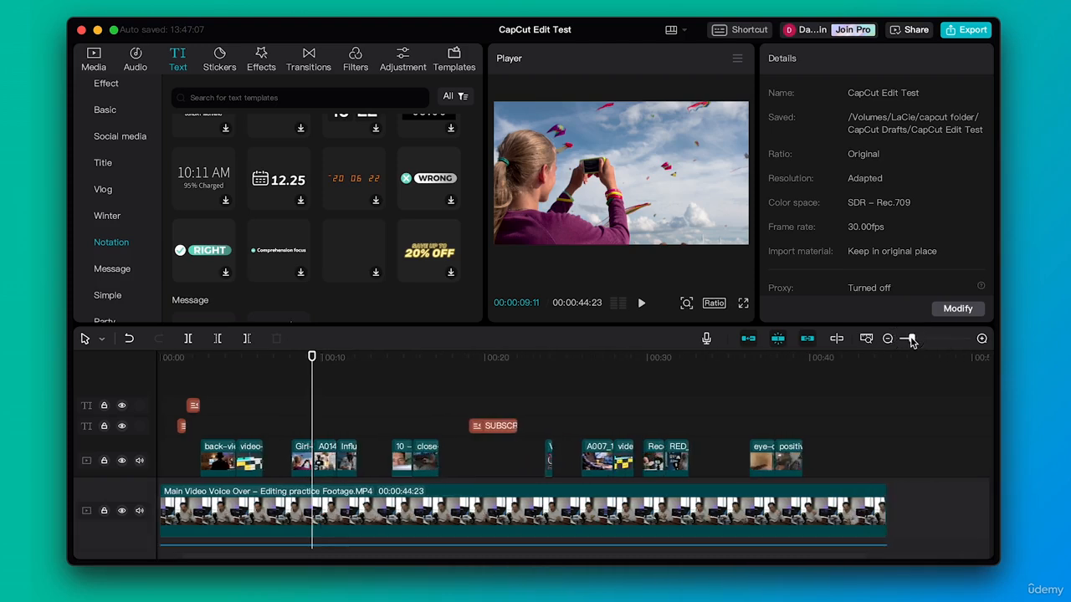
scroll(636, 413, "left", 2)
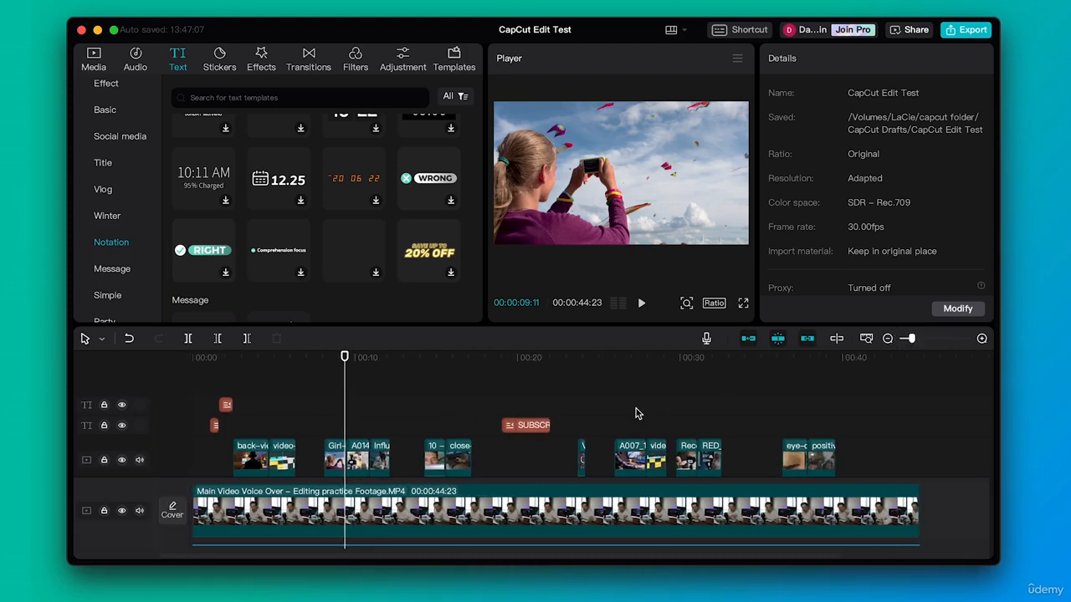